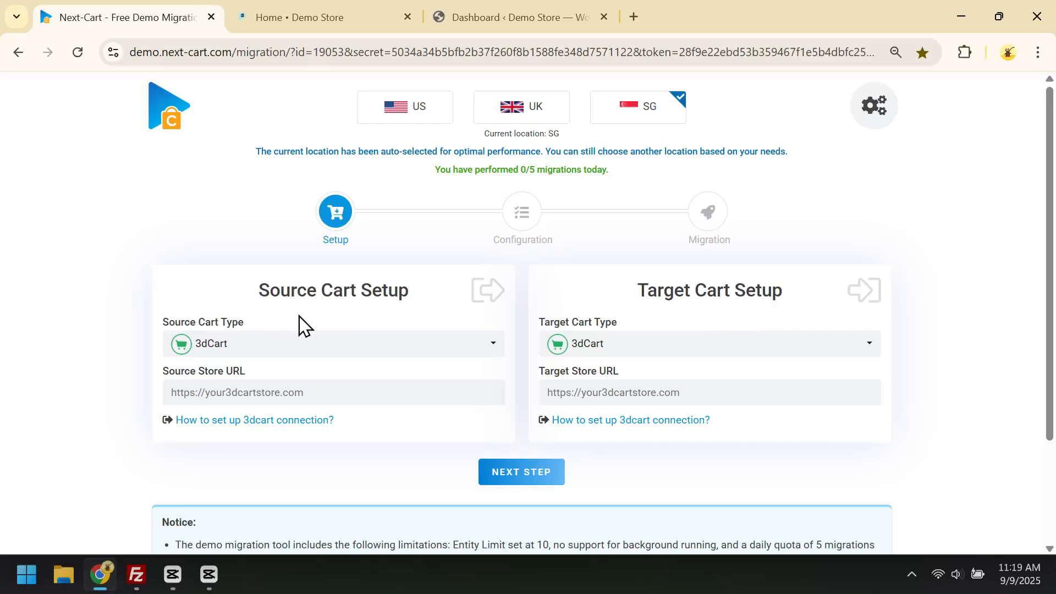
Set the source cart type to PrestaShop and the target cart type to WooCommerce (WordPress).
click(295, 347)
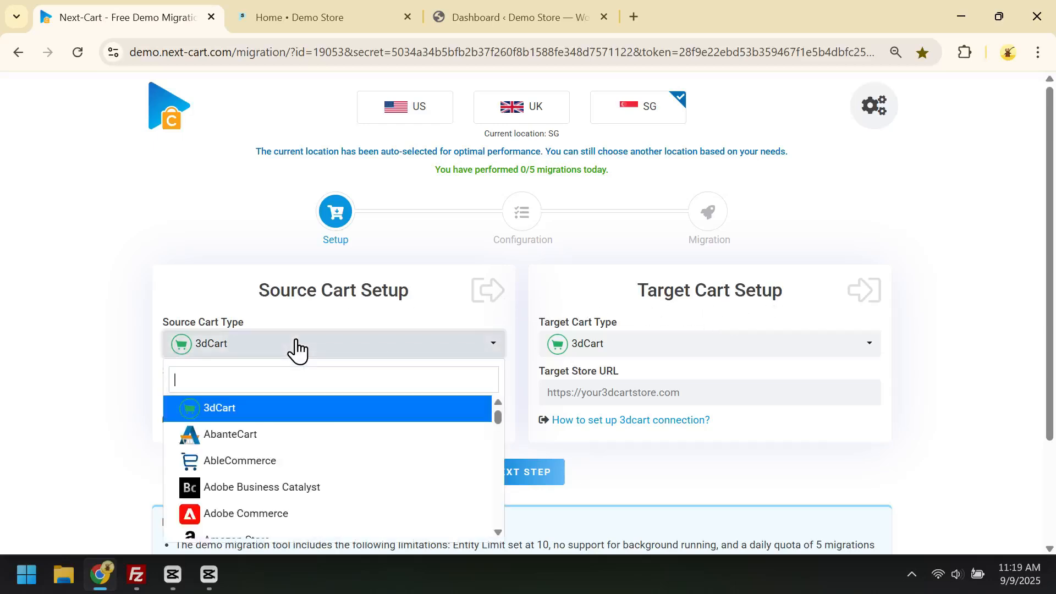
text(pre)
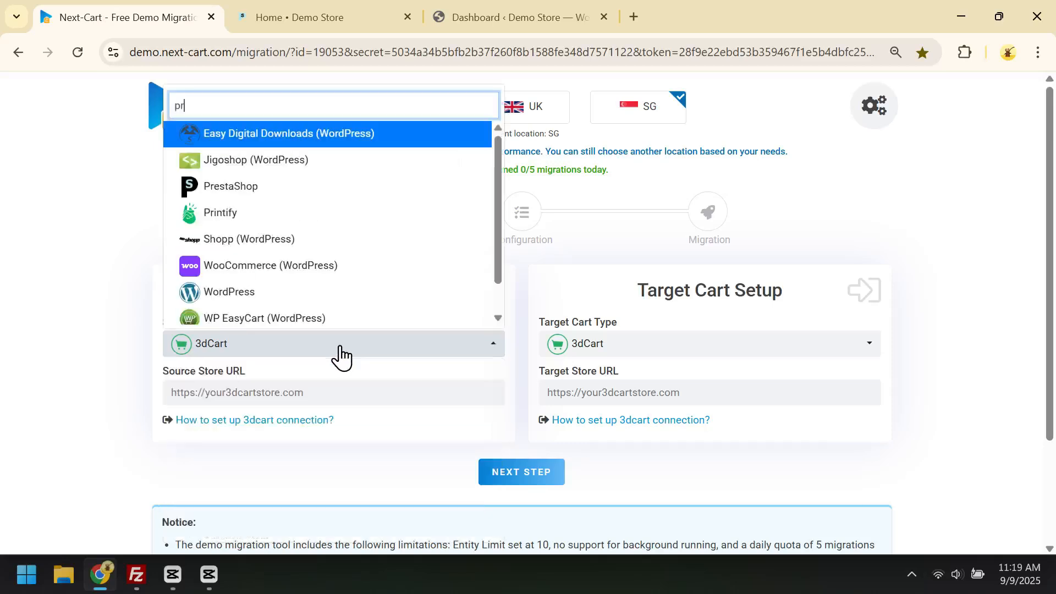
click(288, 190)
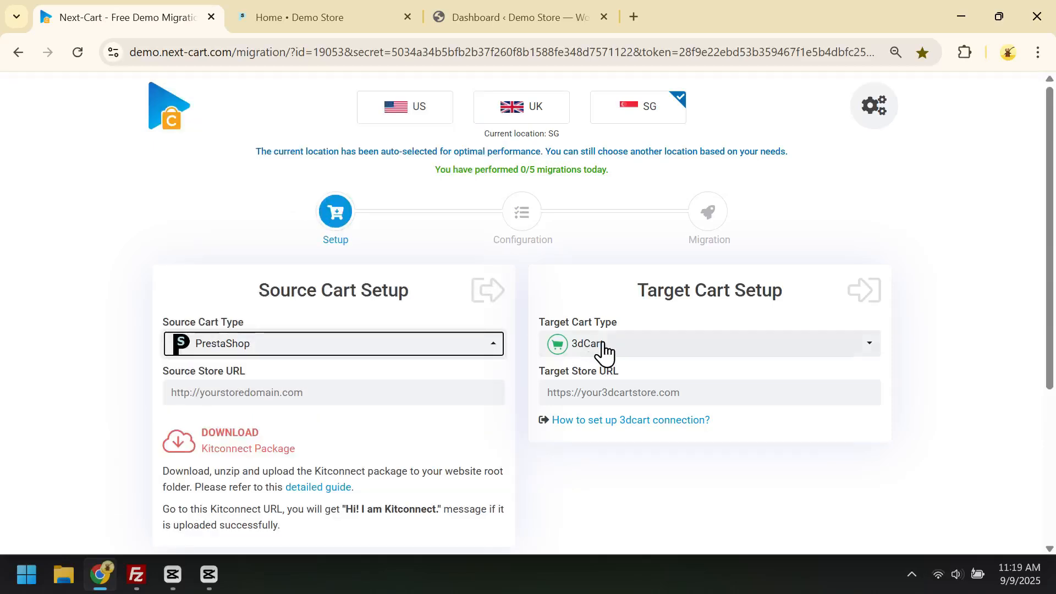
click(656, 354)
text(w)
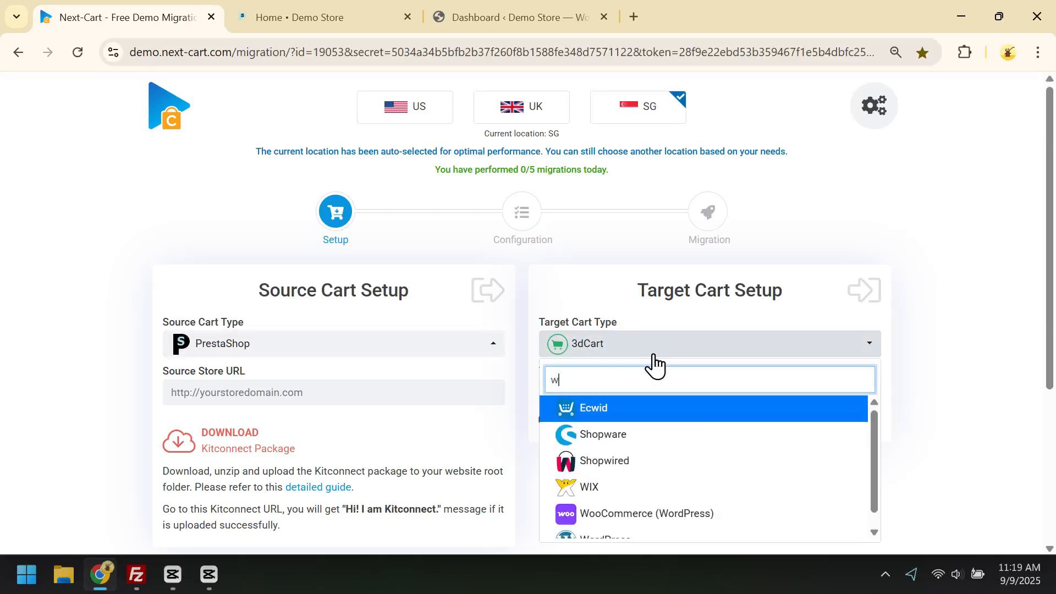
click(643, 526)
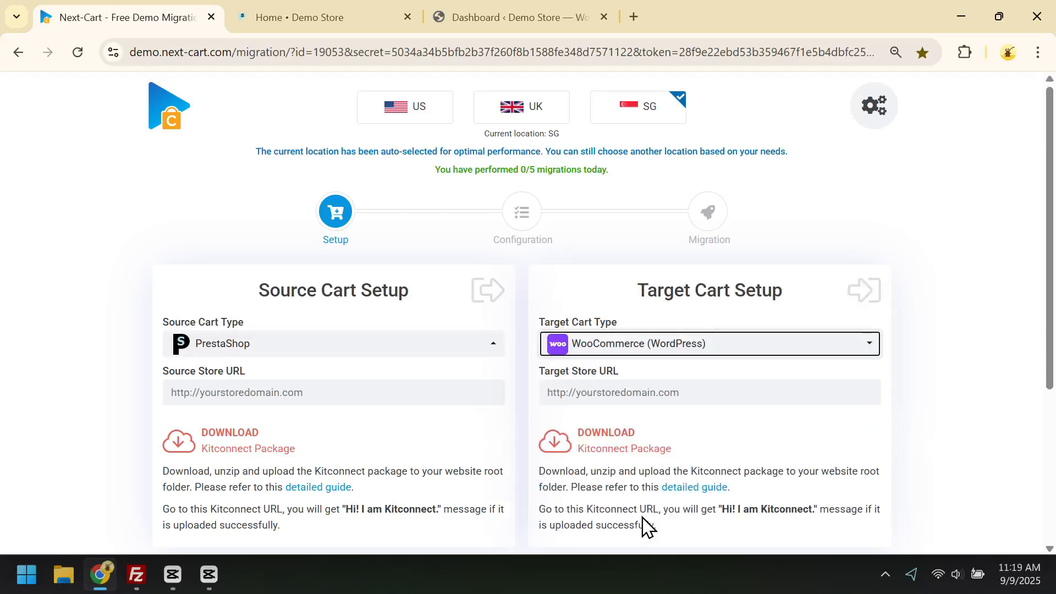
scroll(691, 418, down, 2)
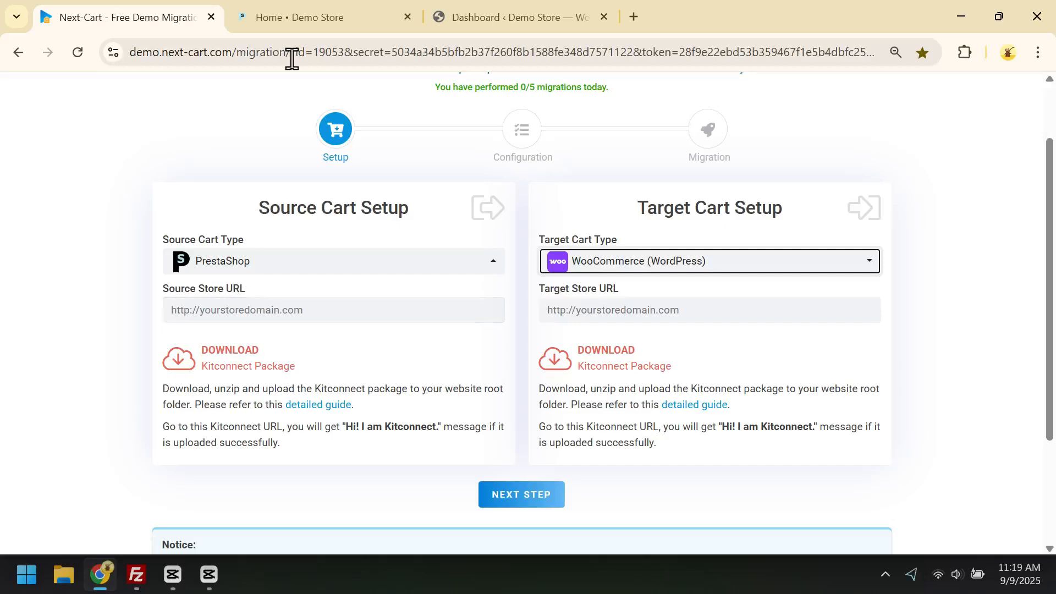
click(299, 26)
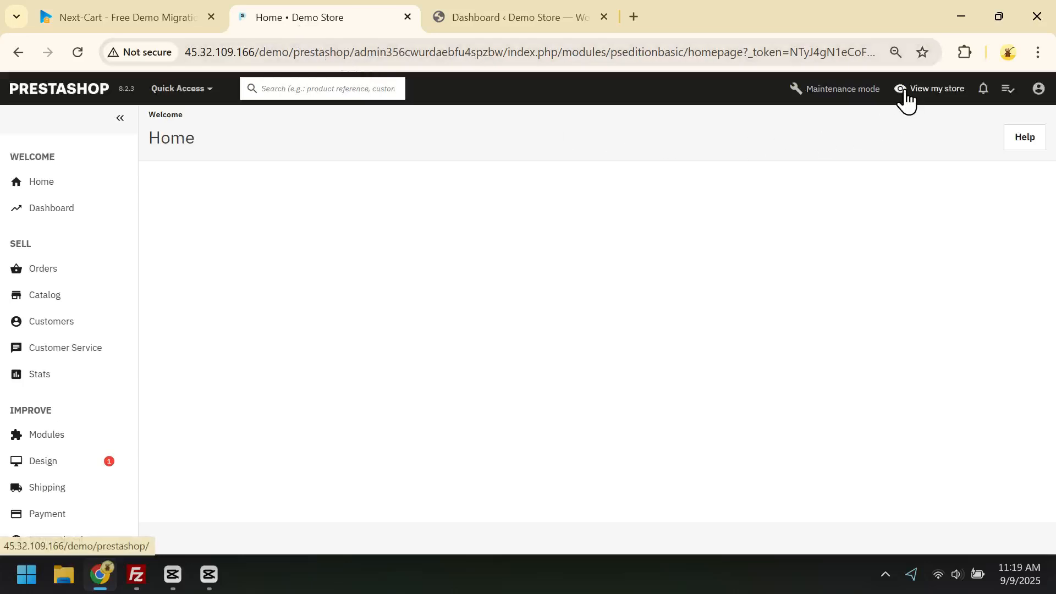
click(929, 89)
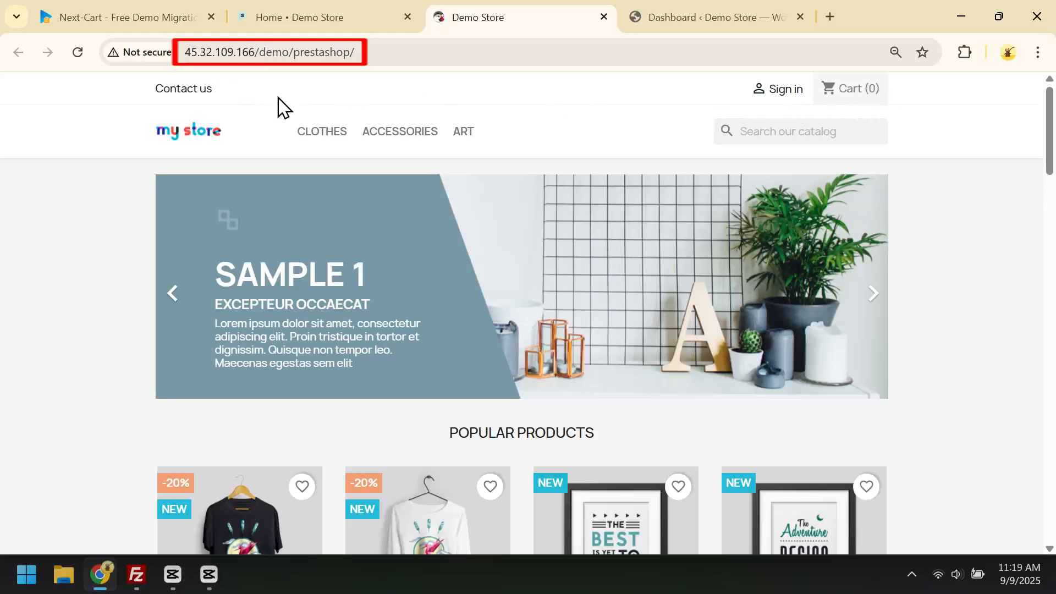
click(405, 56)
key(ctrl+c)
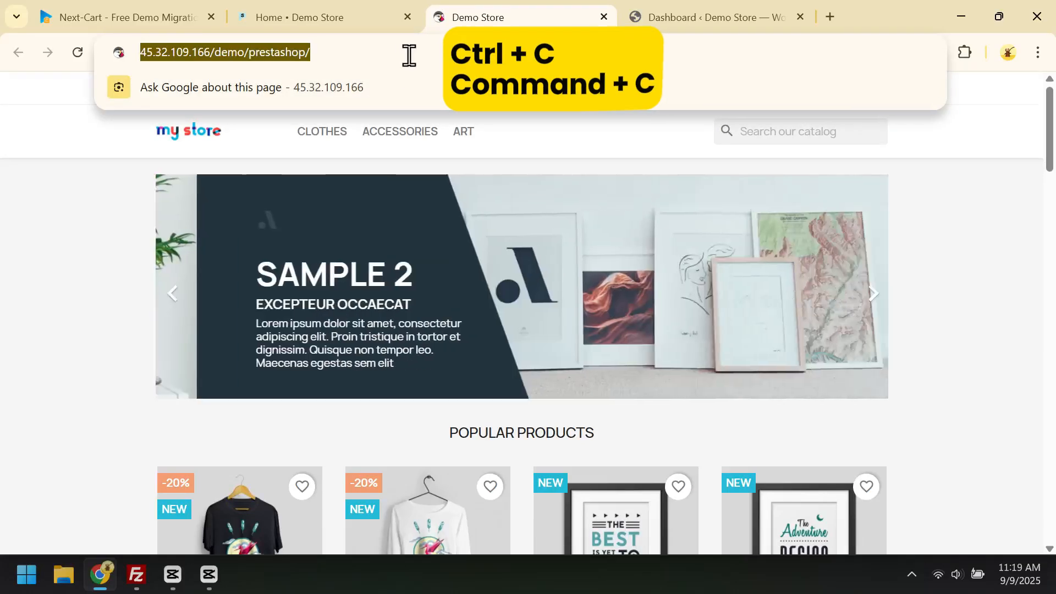
click(106, 18)
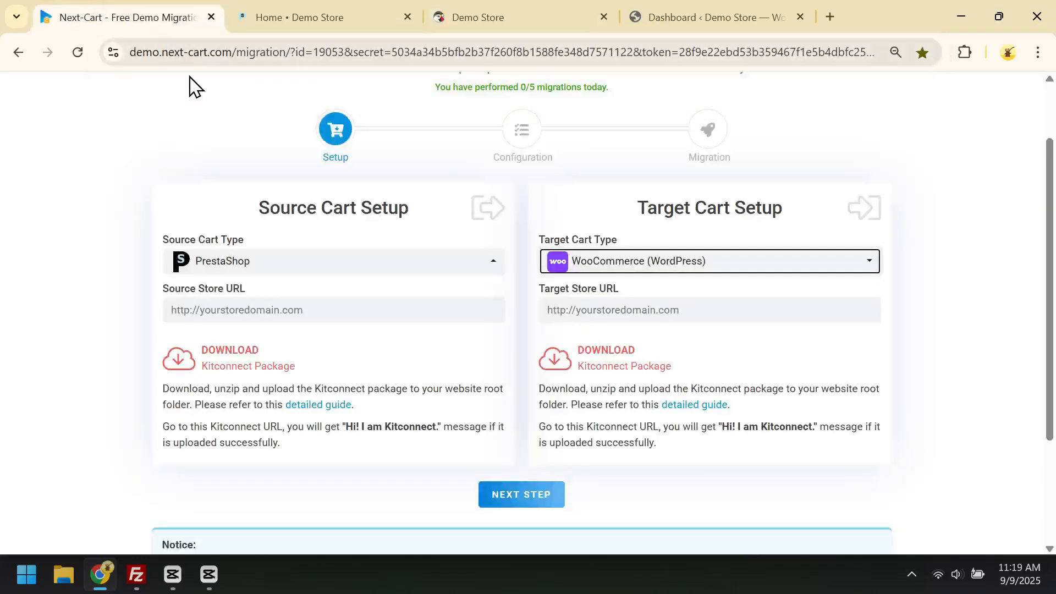
click(312, 306)
key(ctrl+v)
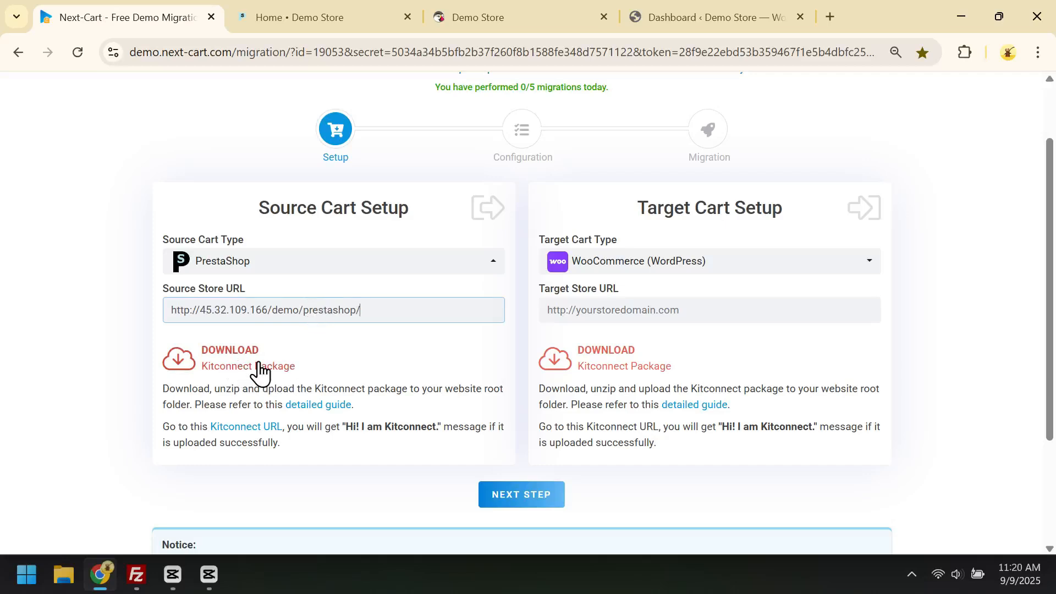
Check the source store's Kitconnect URL, close that page, and download the source Kitconnect package, showing kitconnect.zip in its folder.
click(253, 432)
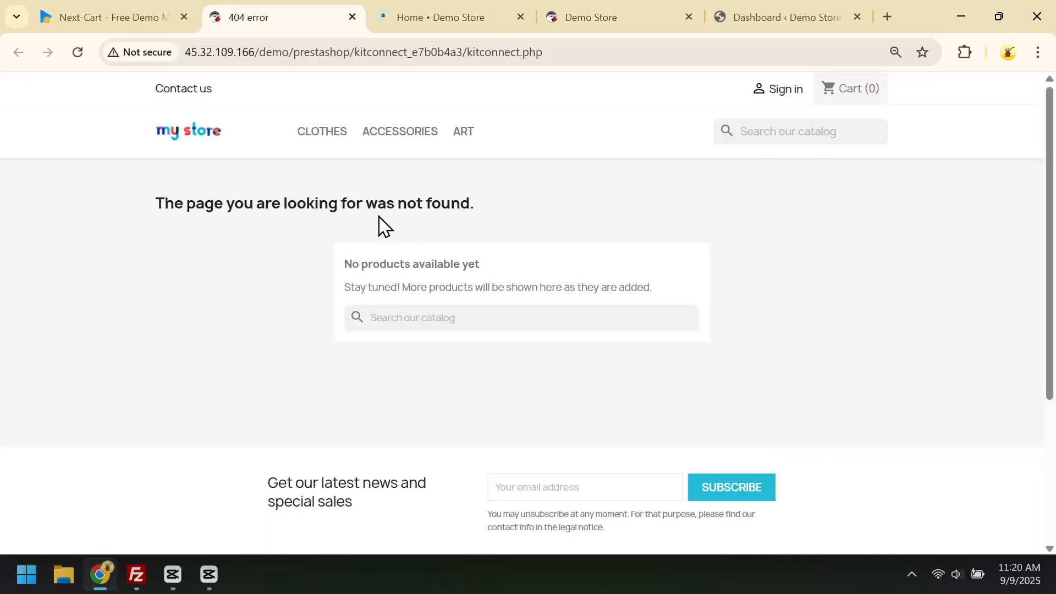
click(352, 17)
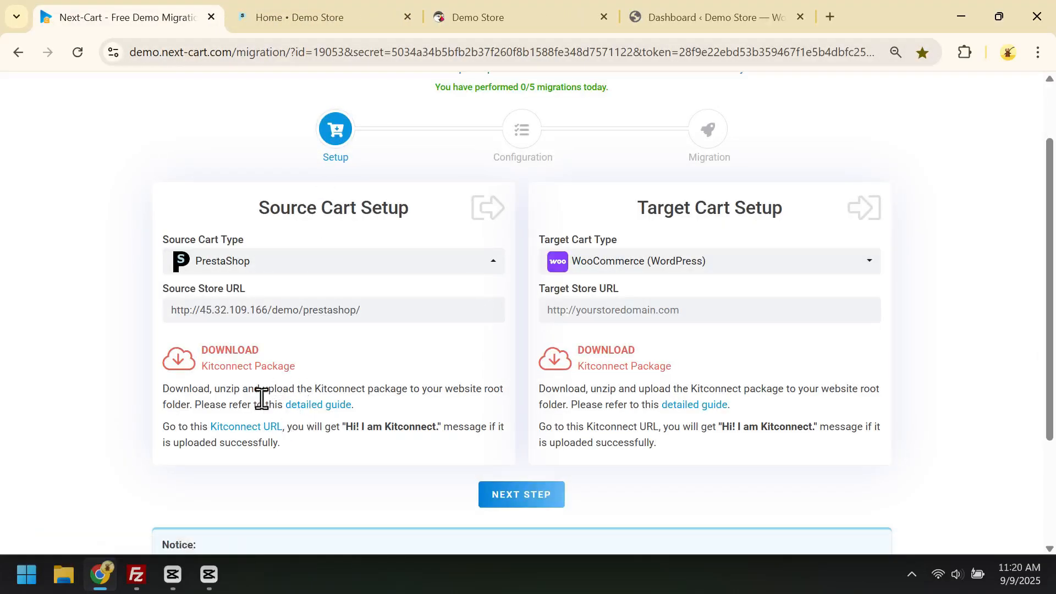
click(184, 370)
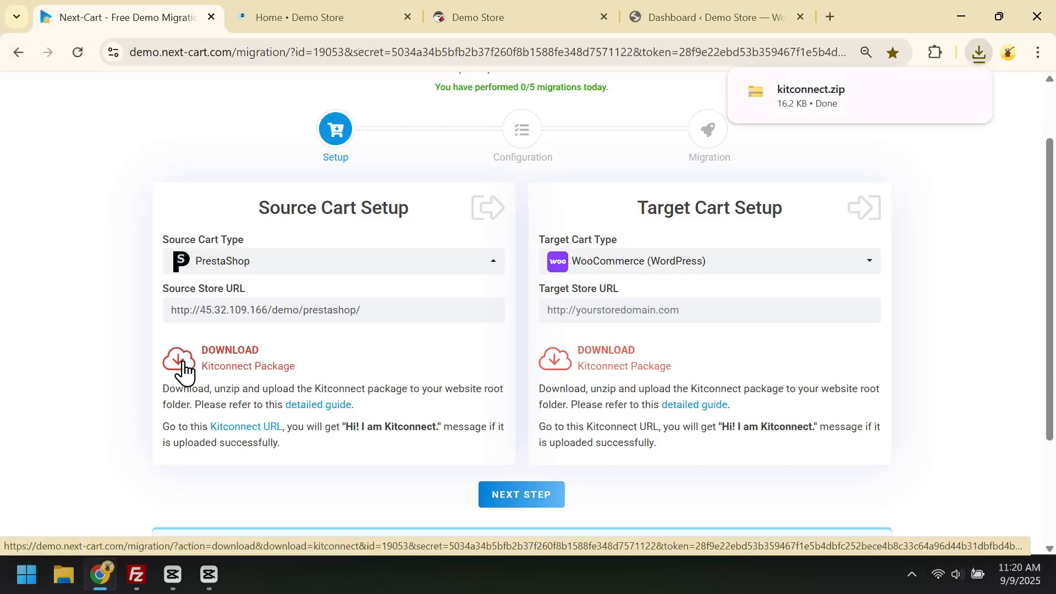
mouse_move(927, 95)
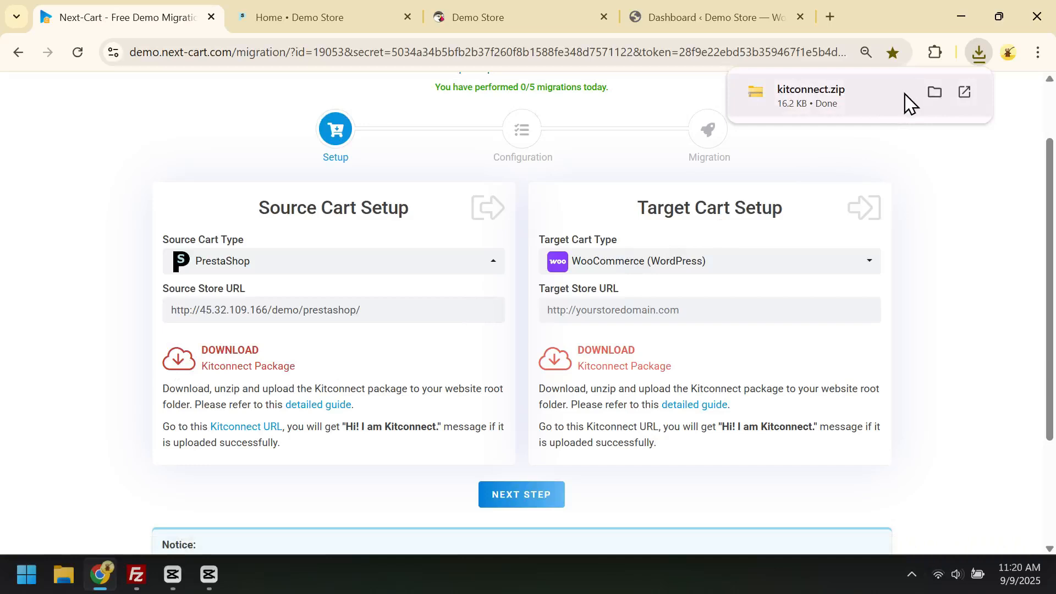
click(935, 92)
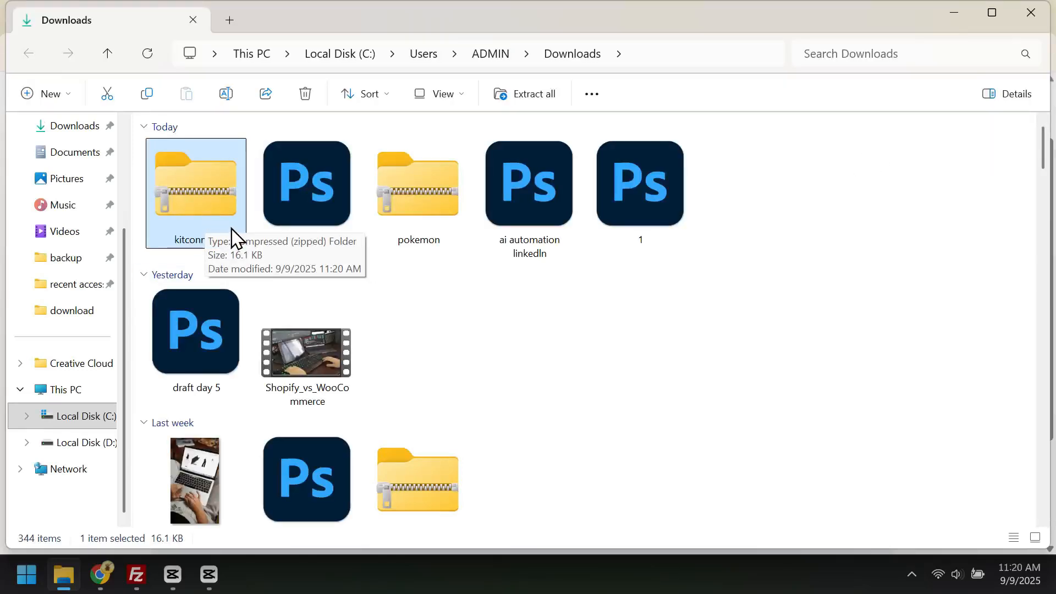
Extract kitconnect.zip in Downloads and look inside the extracted kitconnect_e7b0b4a3 folder before returning to its parent folder.
click(539, 100)
click(683, 467)
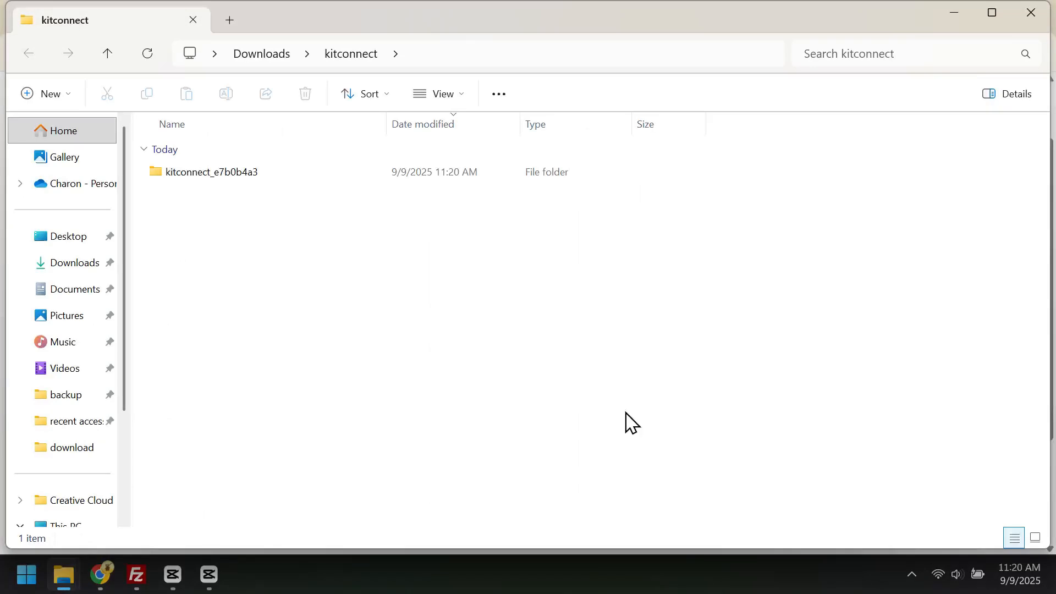
double_click(244, 186)
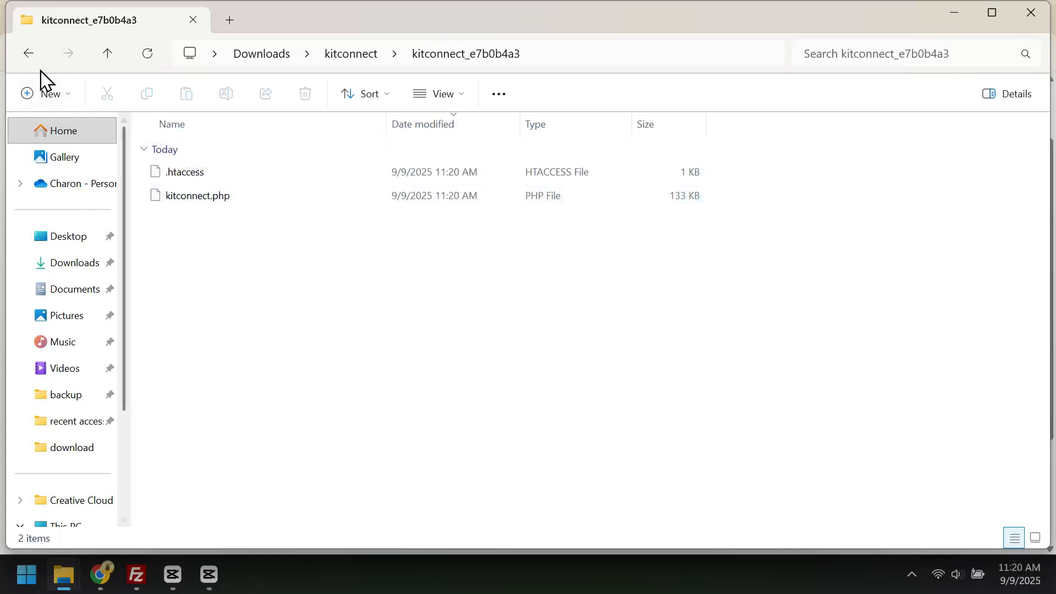
click(27, 55)
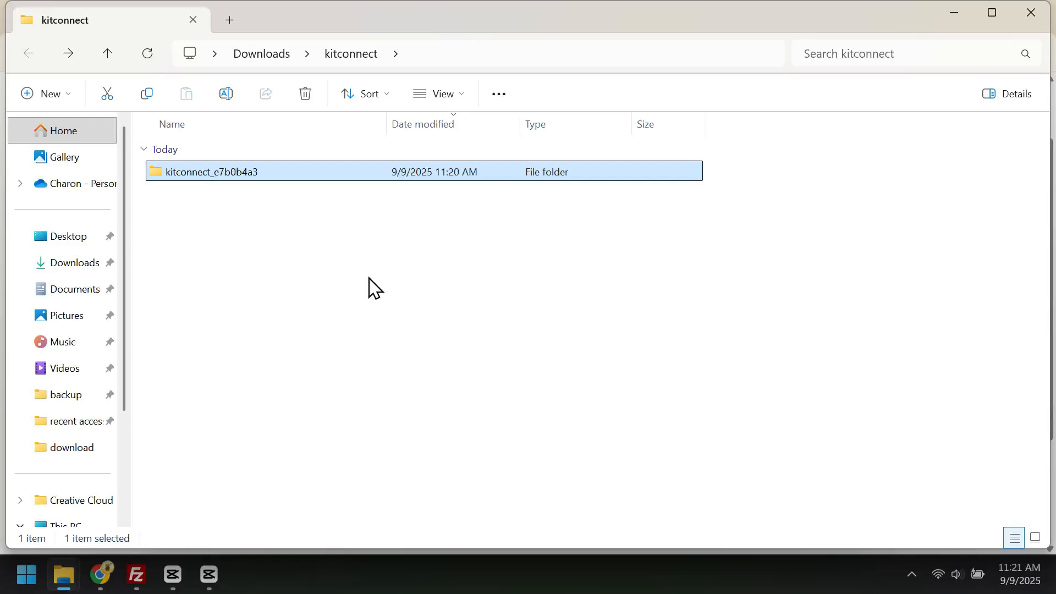
Switch to FileZilla and upload the kitconnect_e7b0b4a3 folder from File Explorer into the remote /prestashop directory.
click(136, 576)
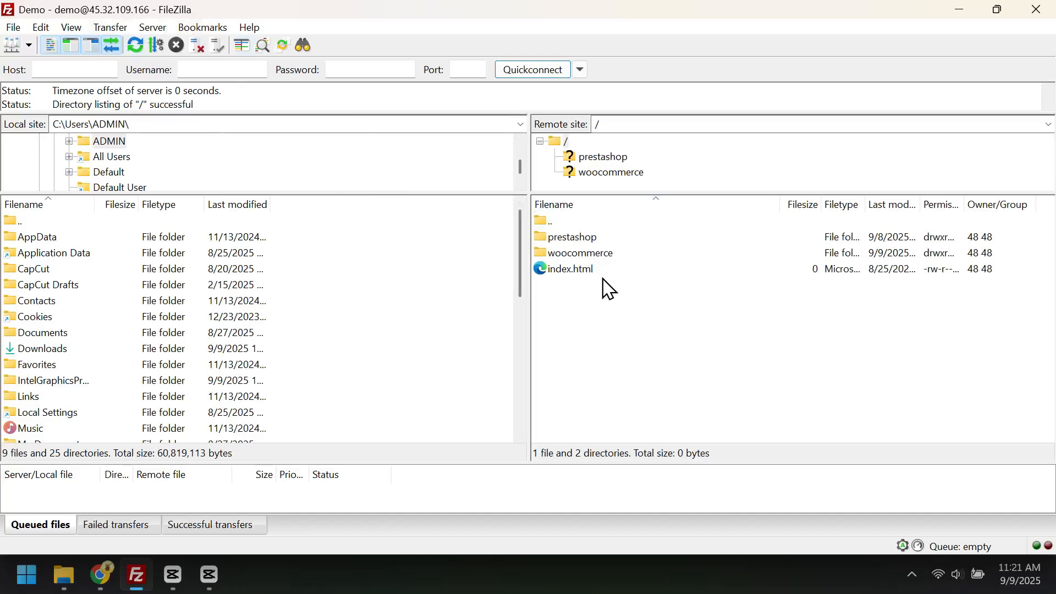
double_click(589, 240)
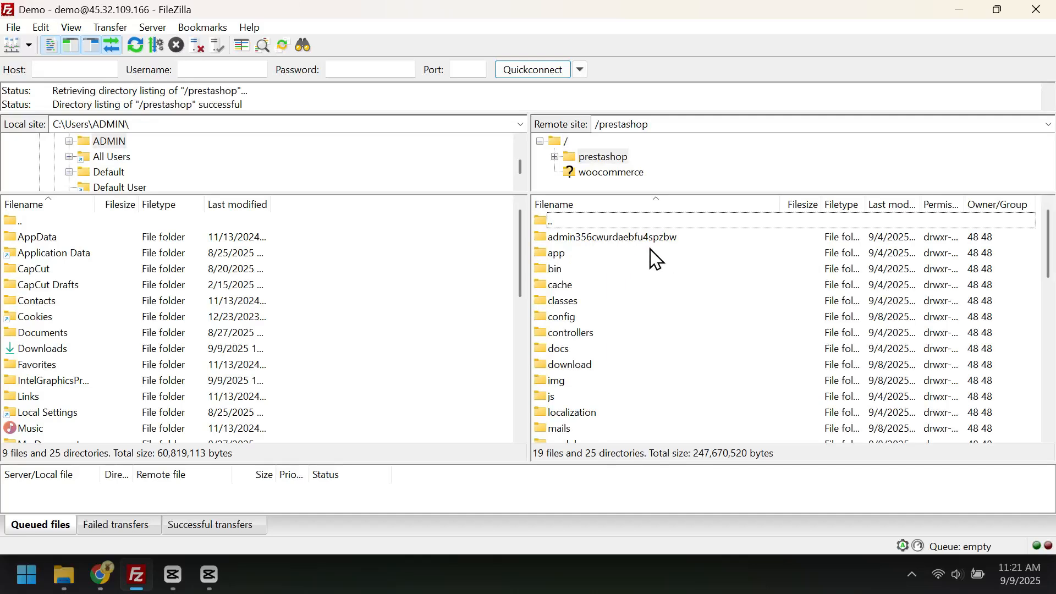
scroll(655, 258, down, 8)
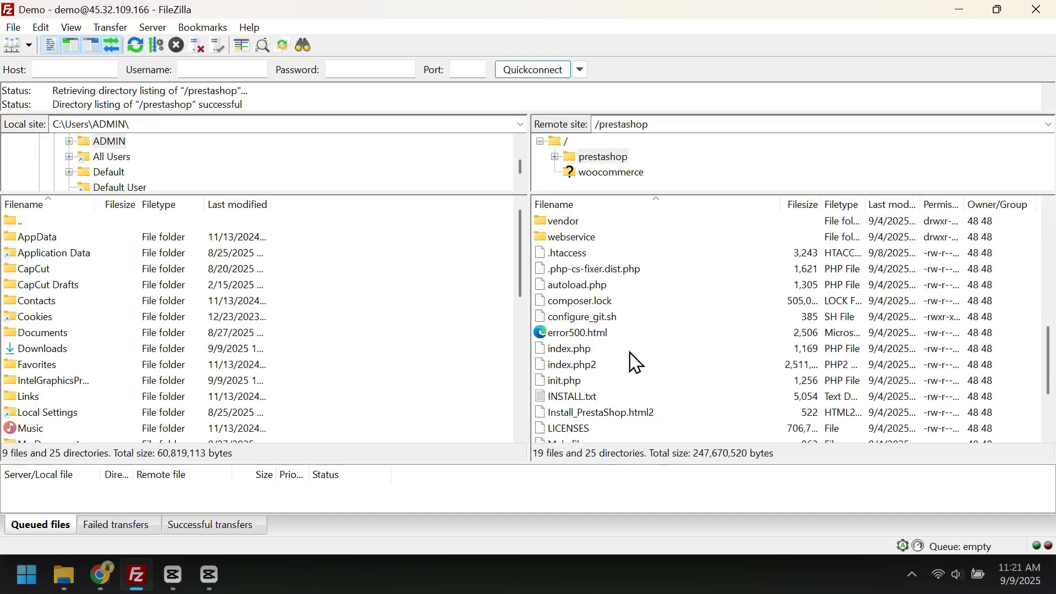
mouse_move(64, 575)
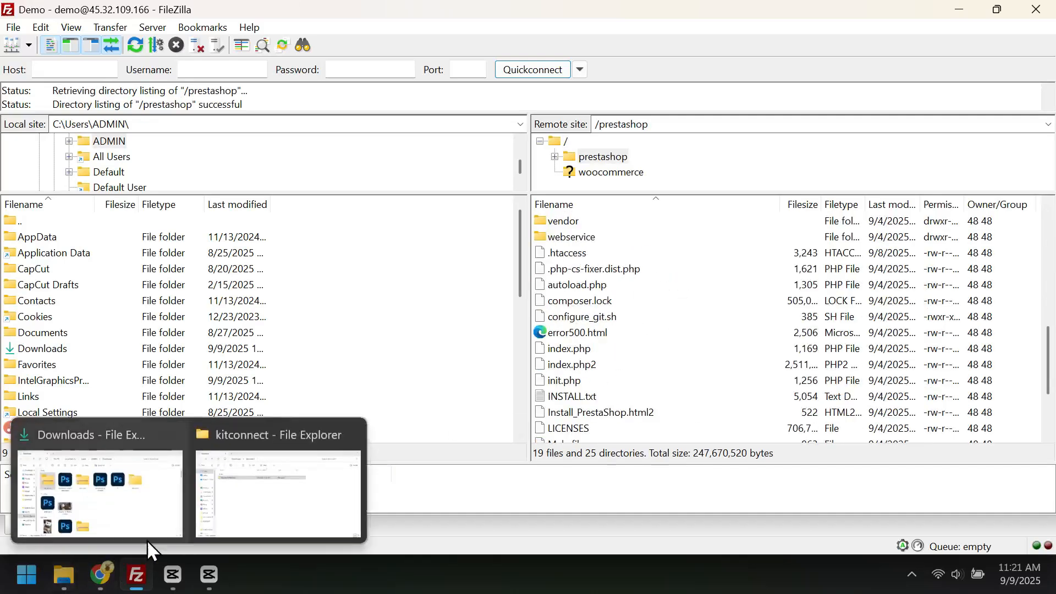
click(278, 484)
drag(187, 171, 644, 318)
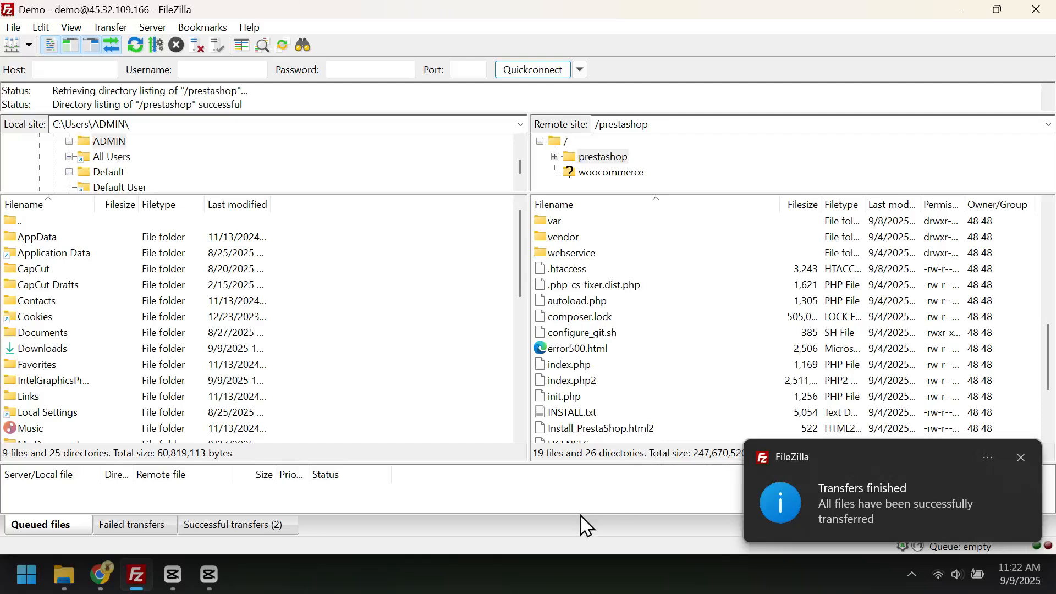
Switch back to Chrome, open the source store's Kitconnect URL to check the connection, and return to the migration setup page.
click(102, 582)
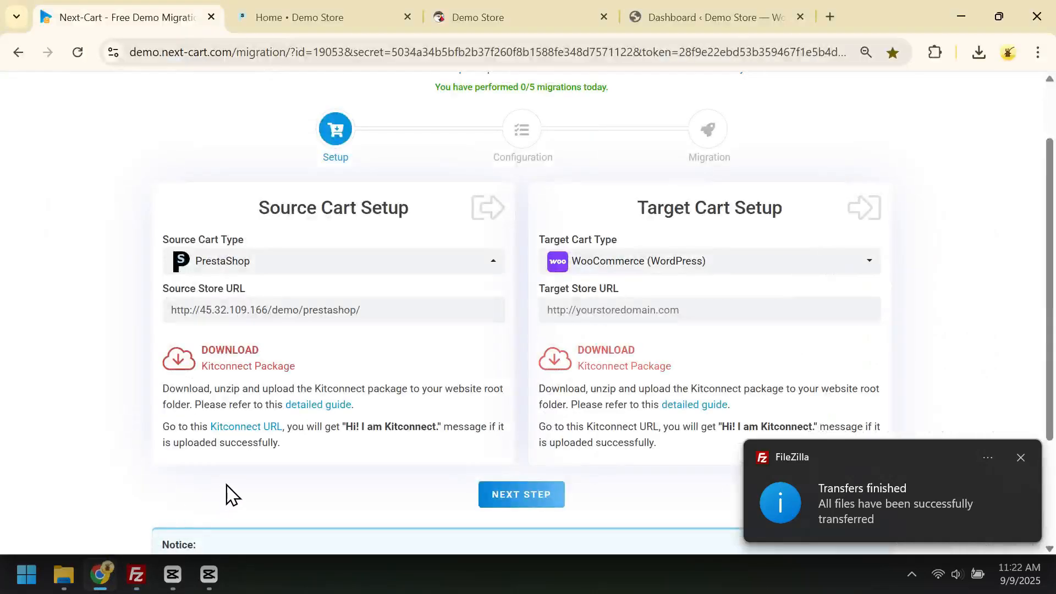
click(260, 429)
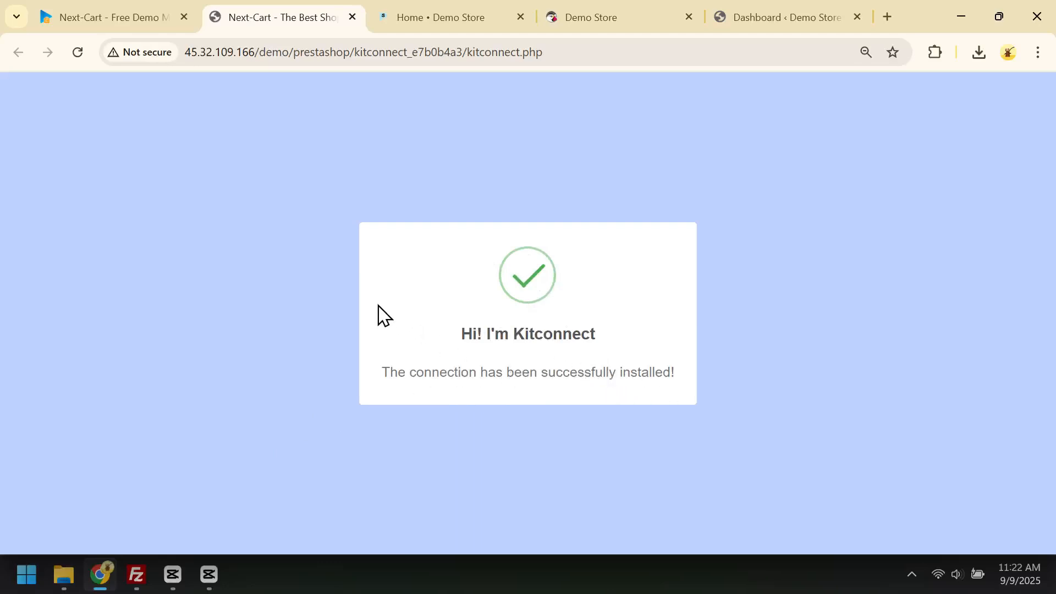
click(108, 26)
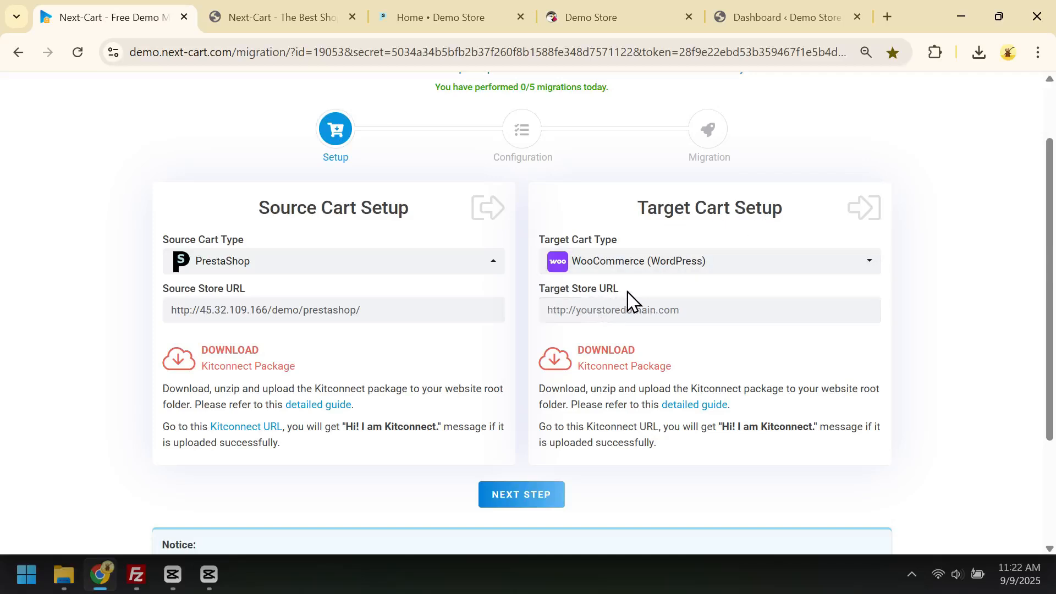
click(764, 26)
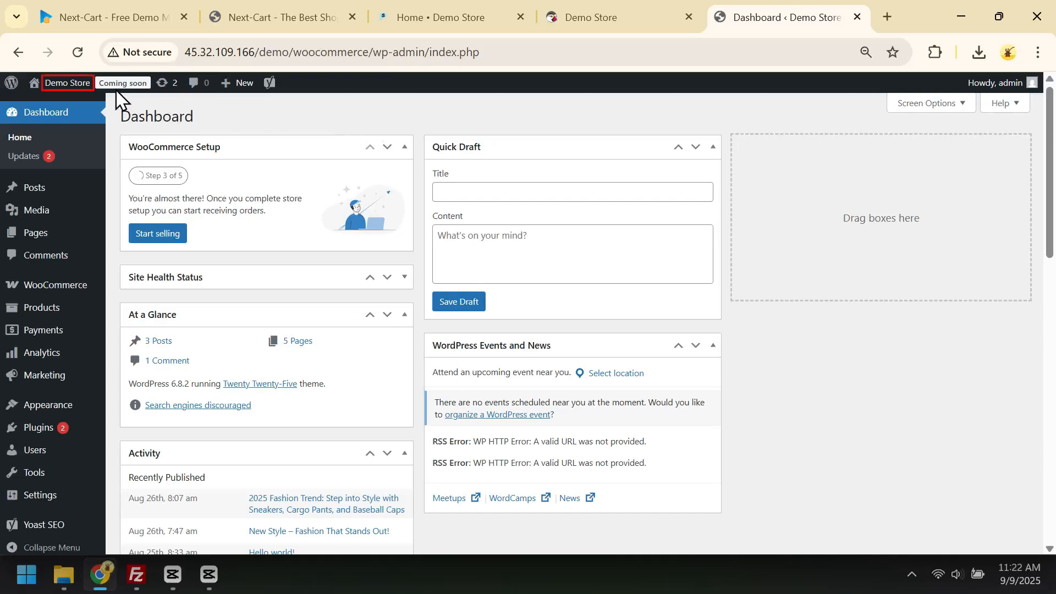
mouse_move(69, 87)
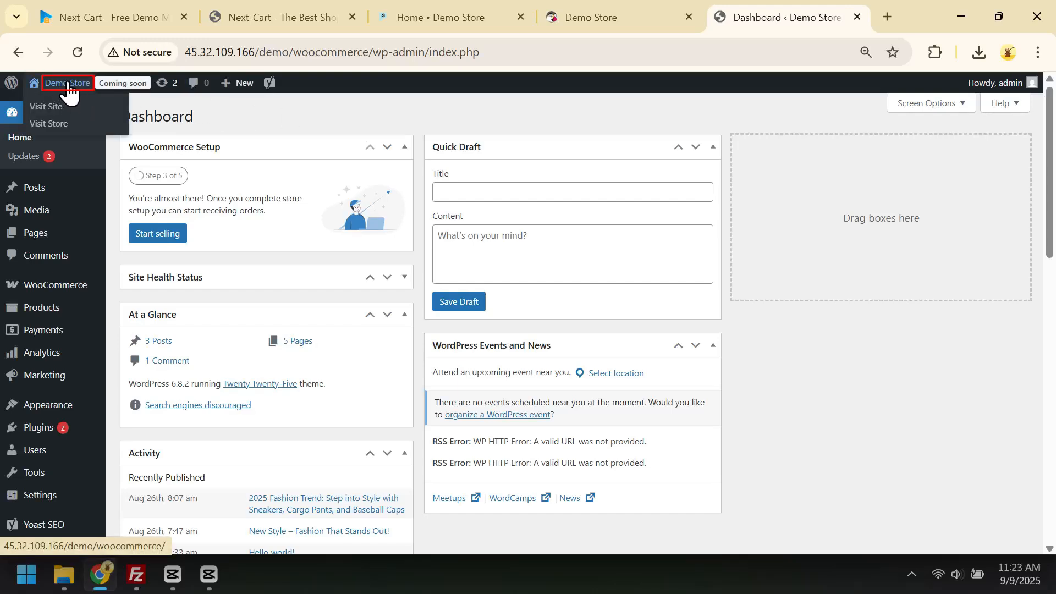
click(69, 83)
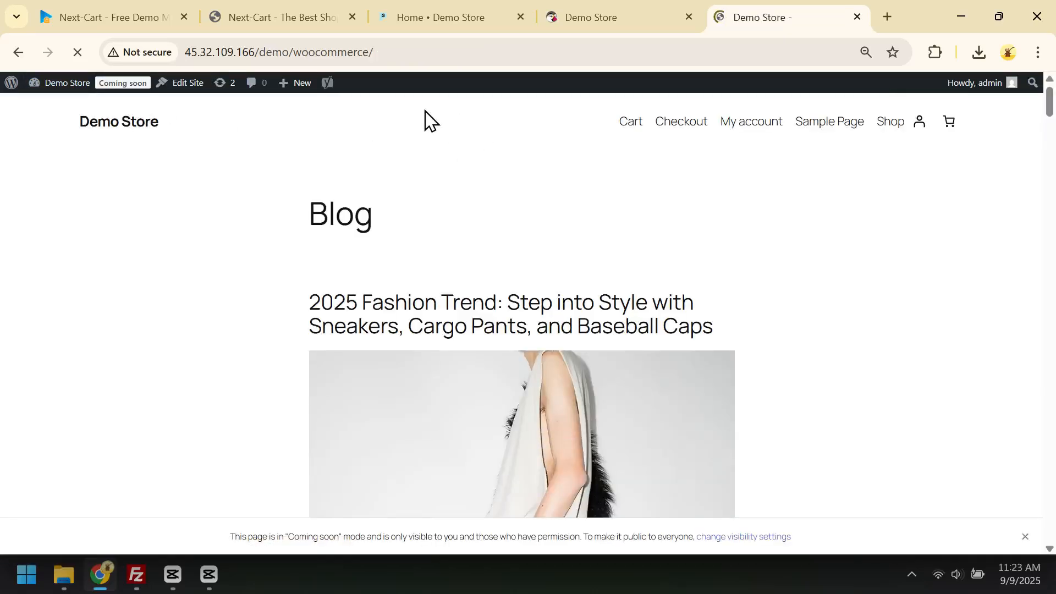
click(504, 54)
key(ctrl+c)
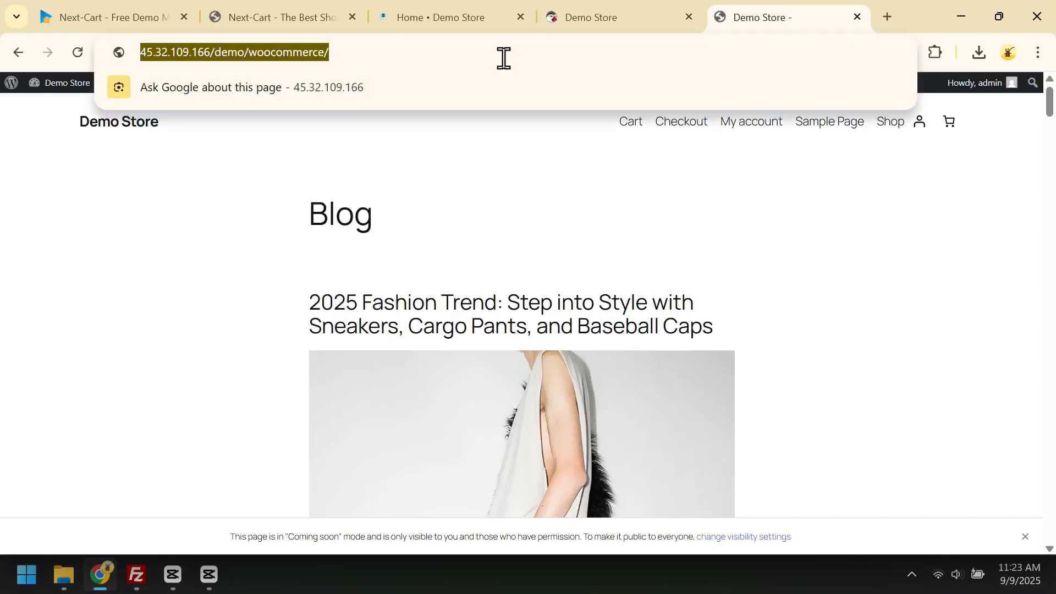
click(113, 19)
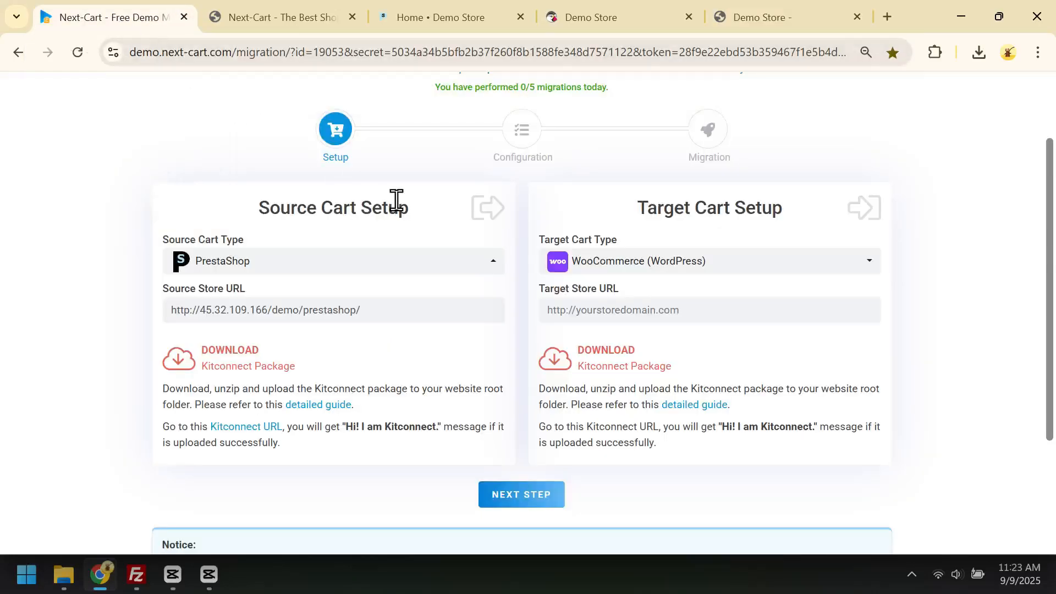
key(ctrl+v)
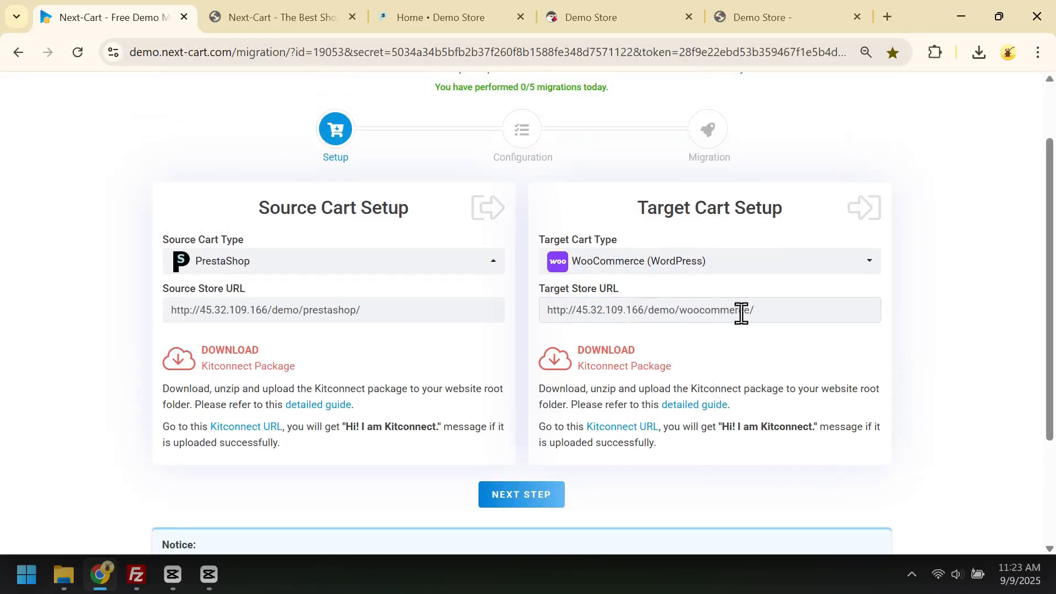
click(674, 338)
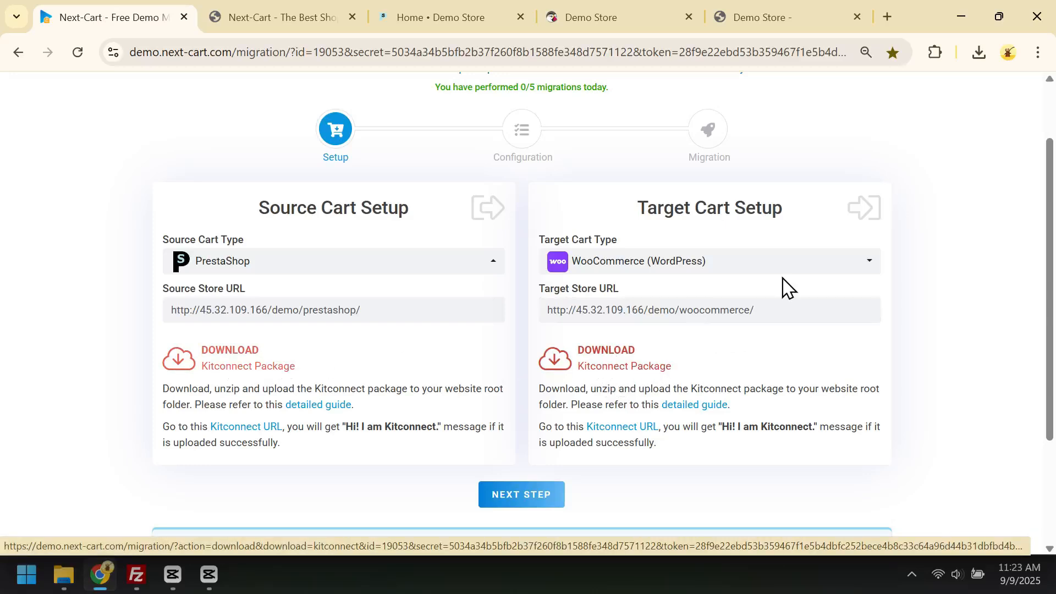
Switch to FileZilla and upload the kitconnect_e7b0b4a3 folder from File Explorer into the remote /woocommerce directory.
click(137, 576)
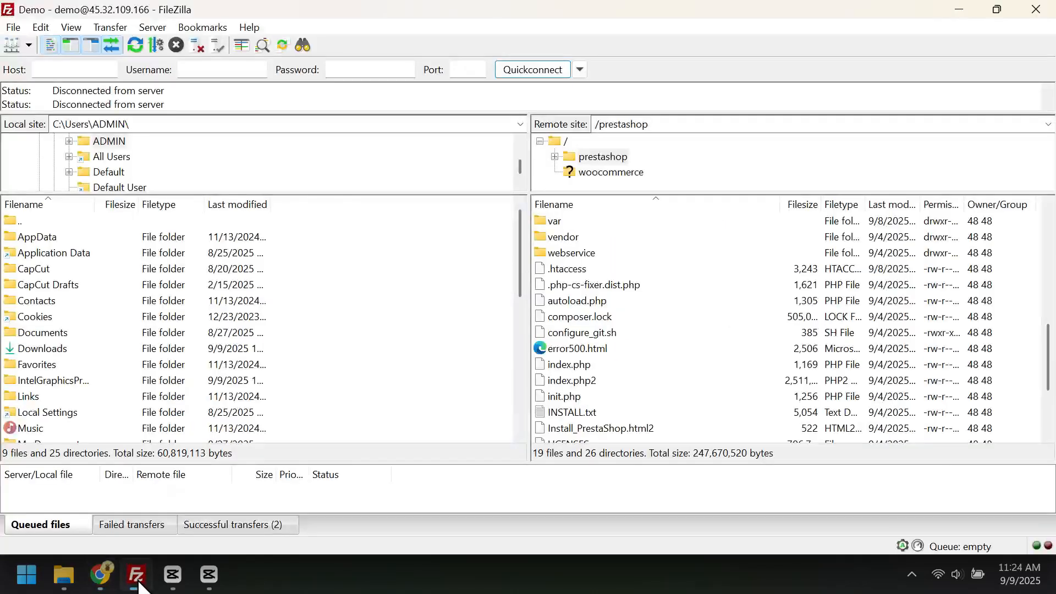
click(606, 174)
click(606, 173)
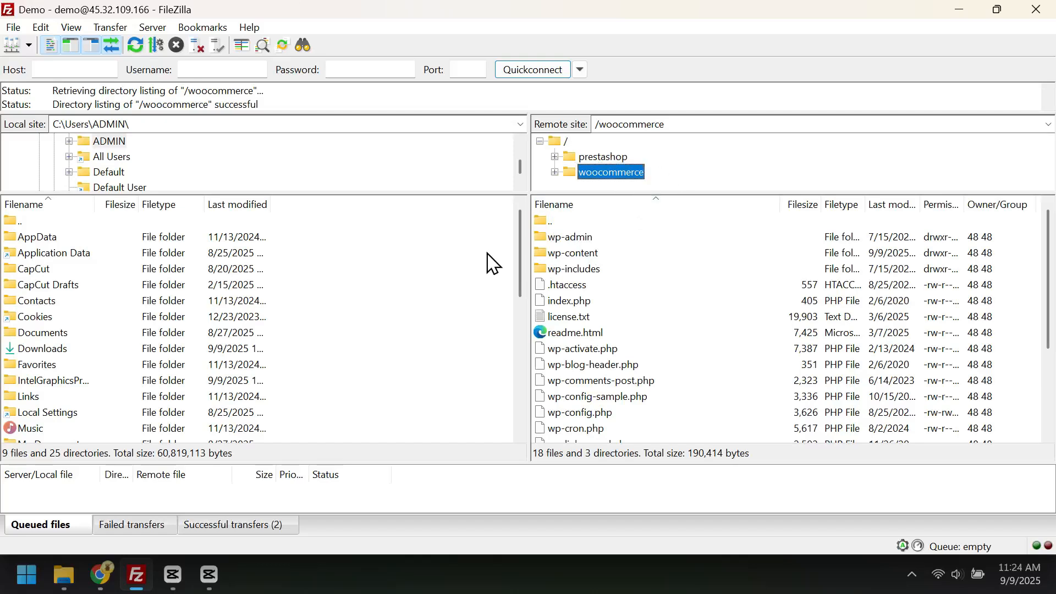
mouse_move(64, 572)
click(253, 515)
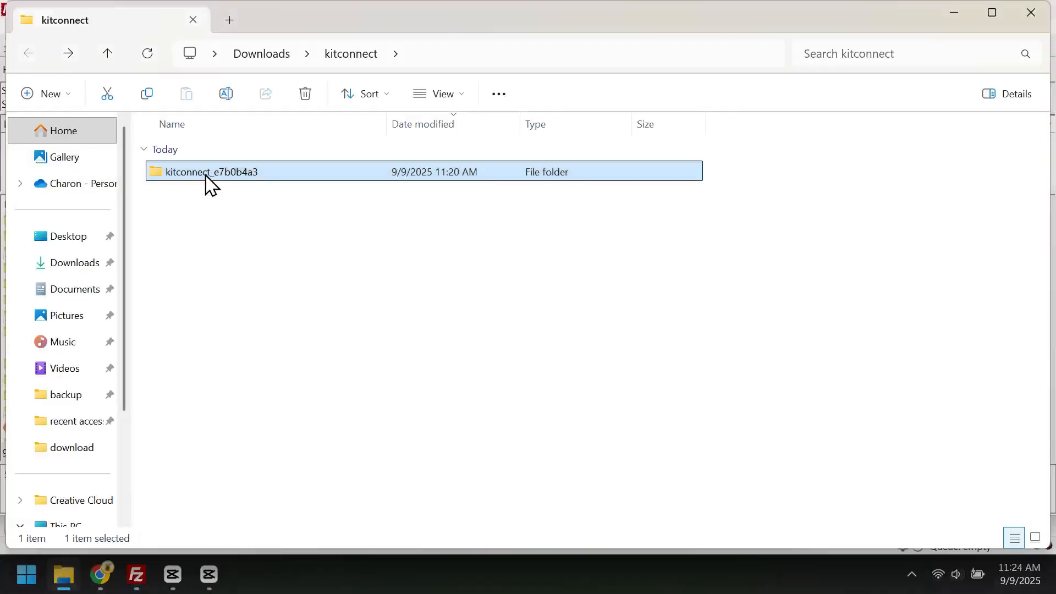
drag(208, 184, 611, 286)
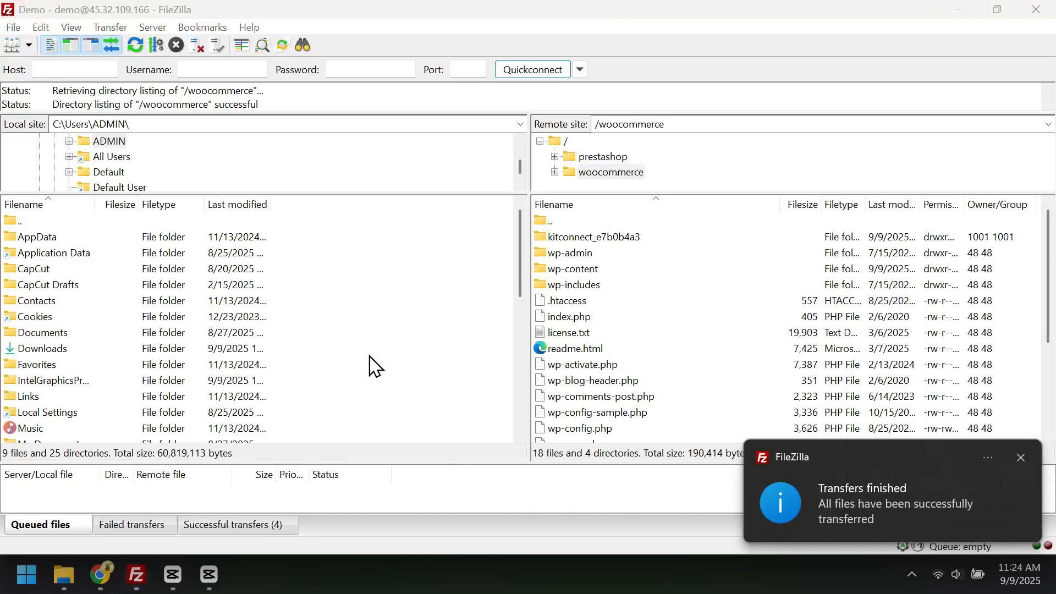
Switch back to Chrome, open the target store's Kitconnect URL to check the connection, and return to the migration setup page.
click(102, 578)
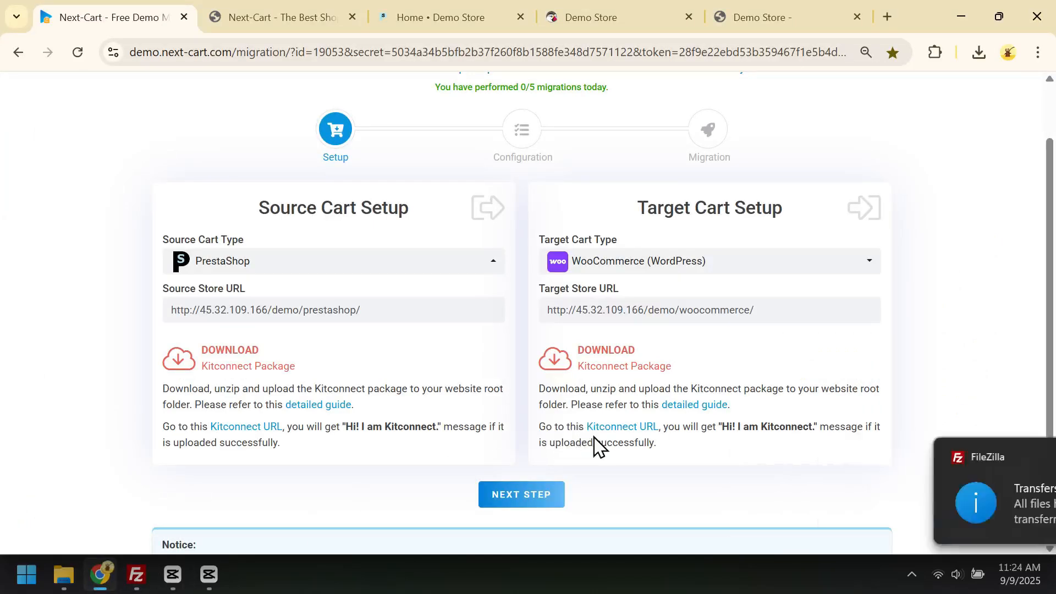
click(624, 427)
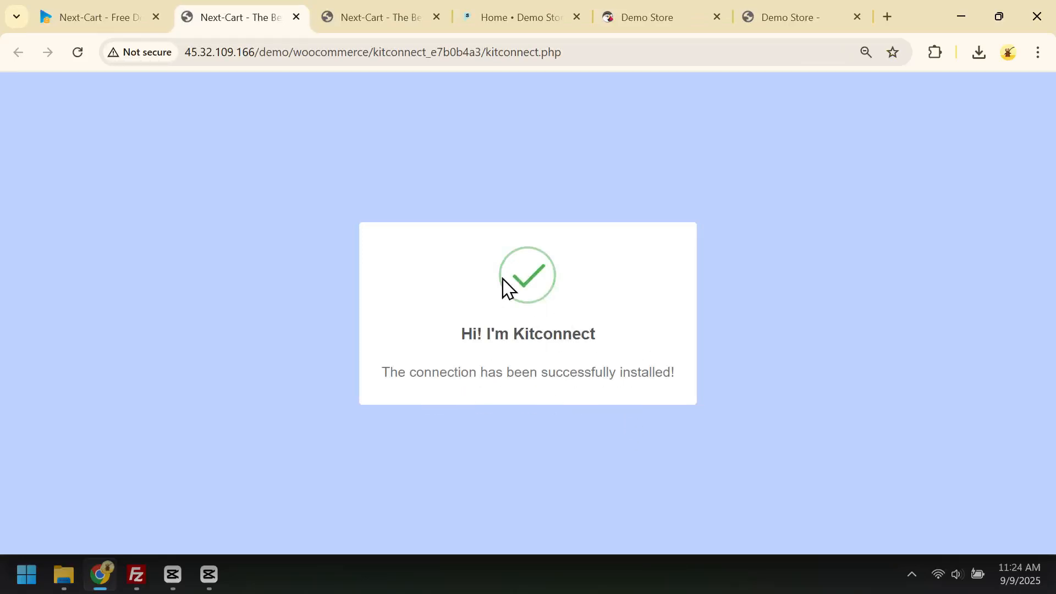
click(296, 18)
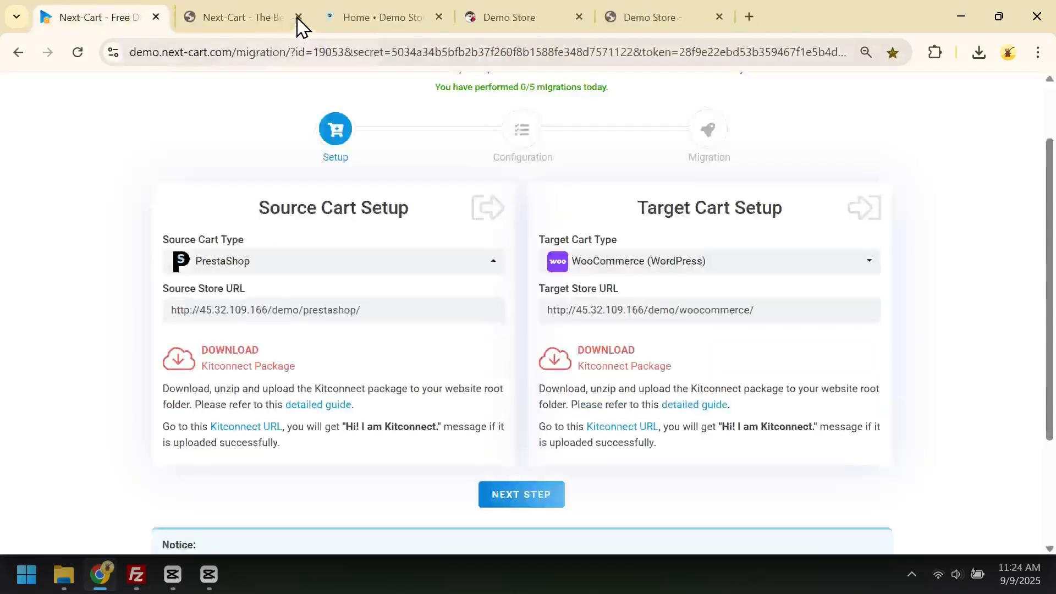
Proceed to Configuration, select all entities, and enable clearing target store data, importing description images and migrating SEO URLs.
click(510, 502)
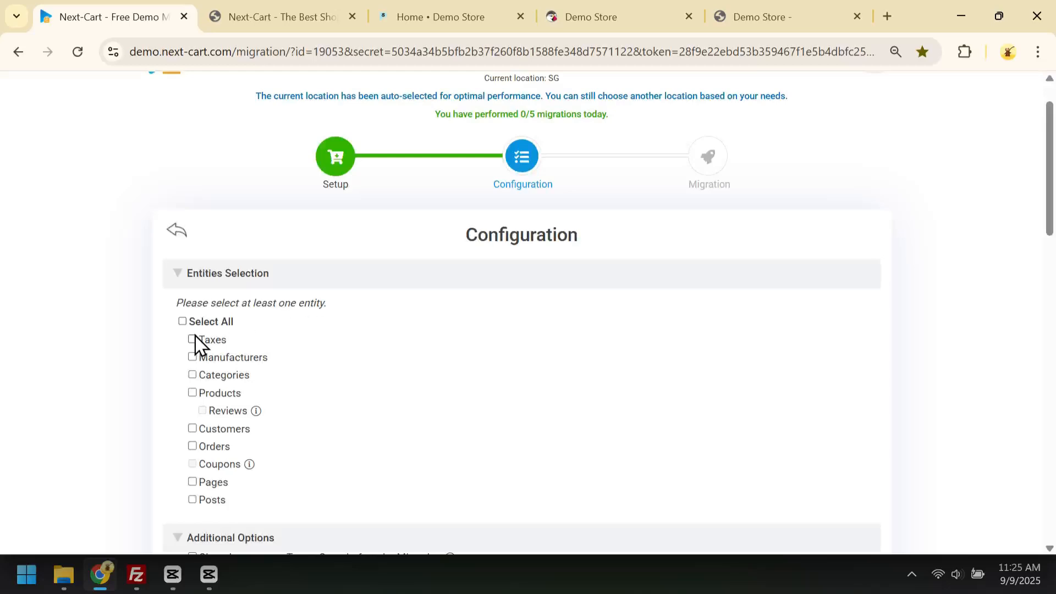
click(182, 321)
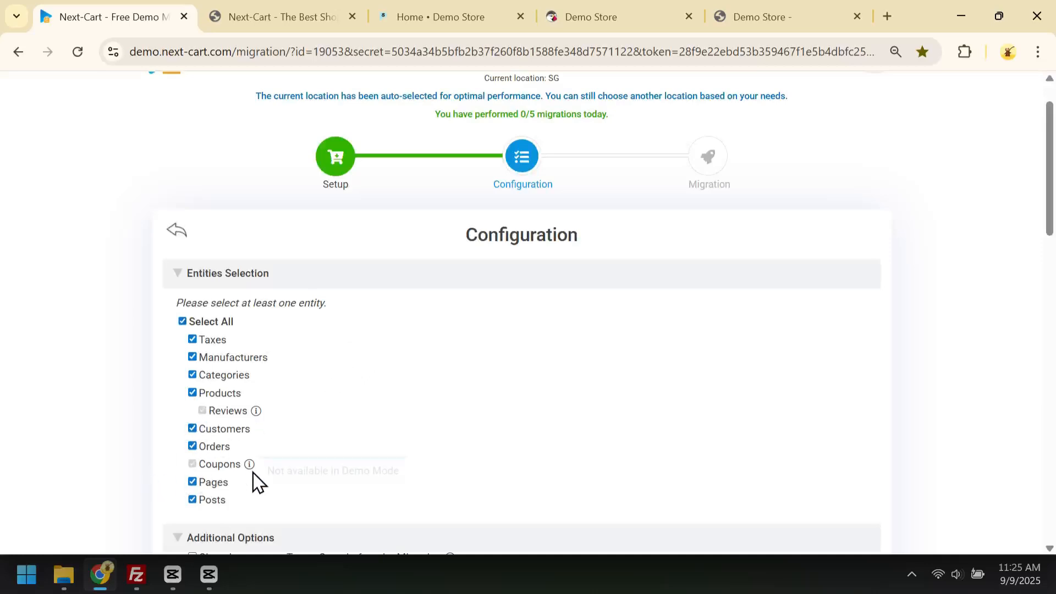
scroll(401, 434, down, 6)
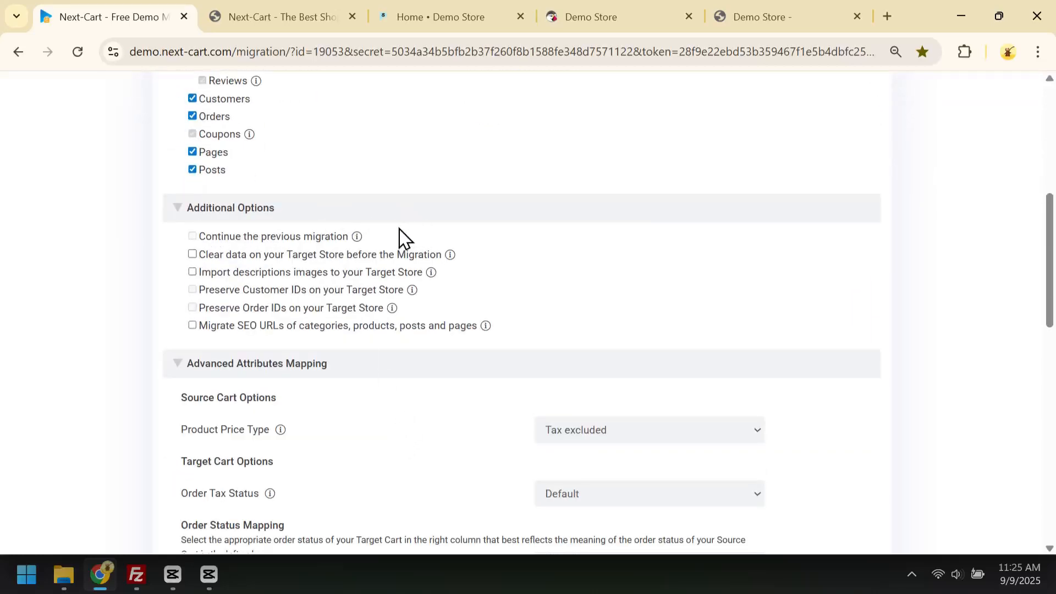
click(205, 258)
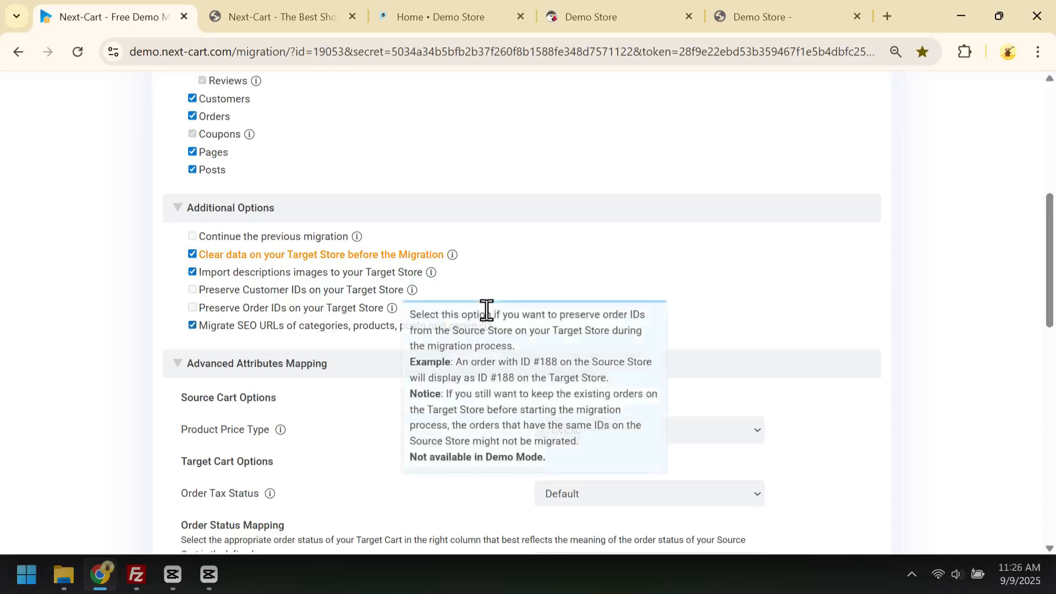
Set both the source Product Price Type and the target Order Tax Status to Tax included.
scroll(486, 314, down, 4)
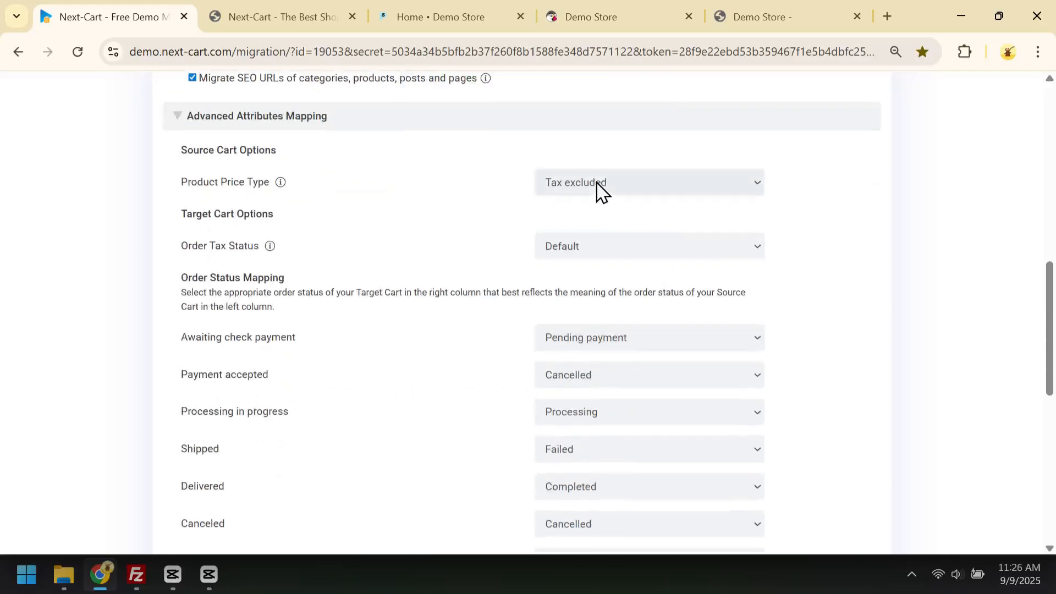
click(594, 184)
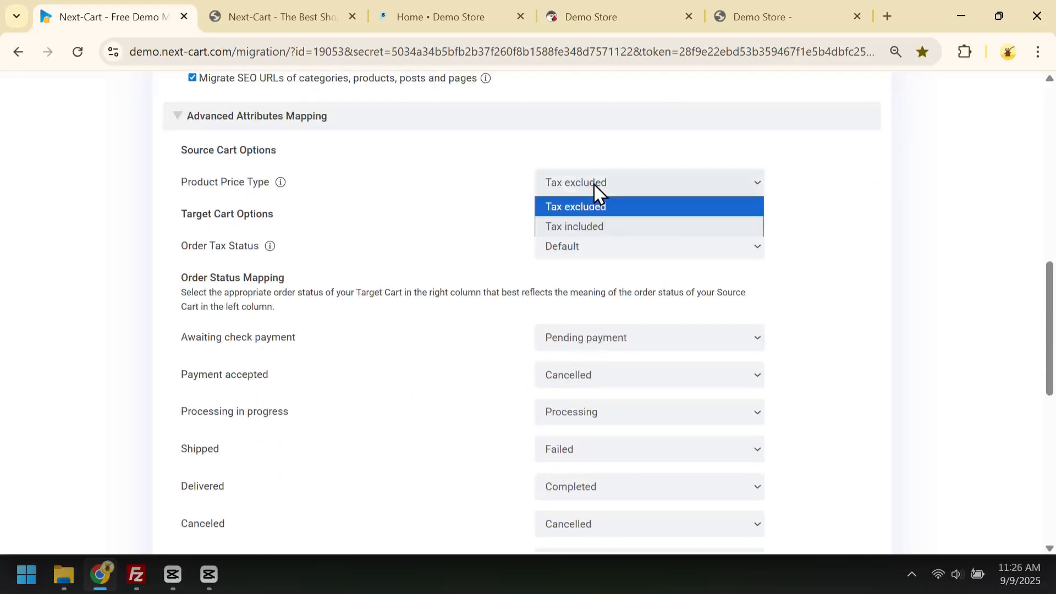
click(590, 227)
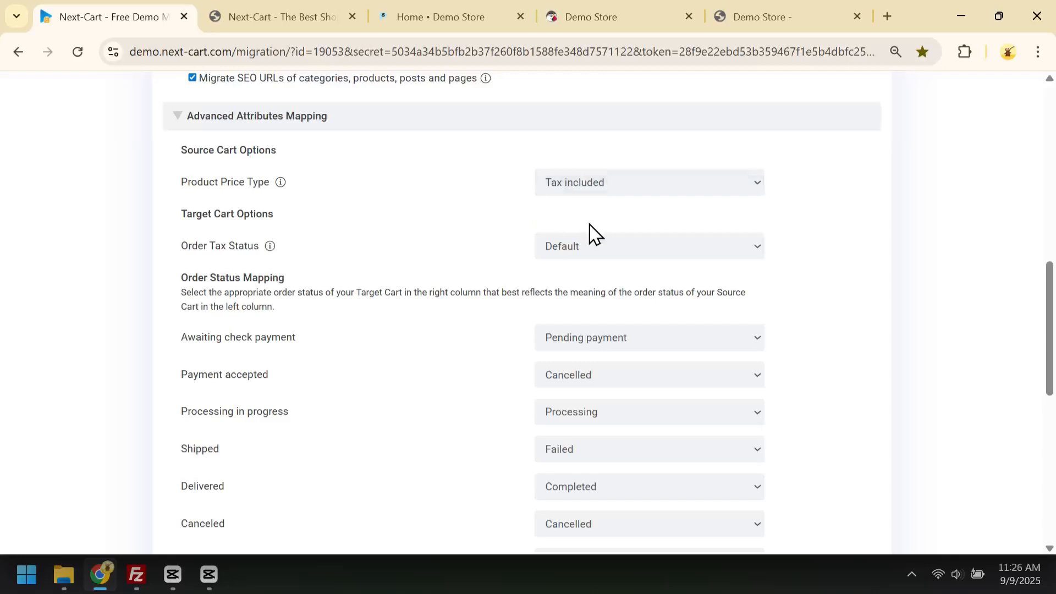
click(587, 243)
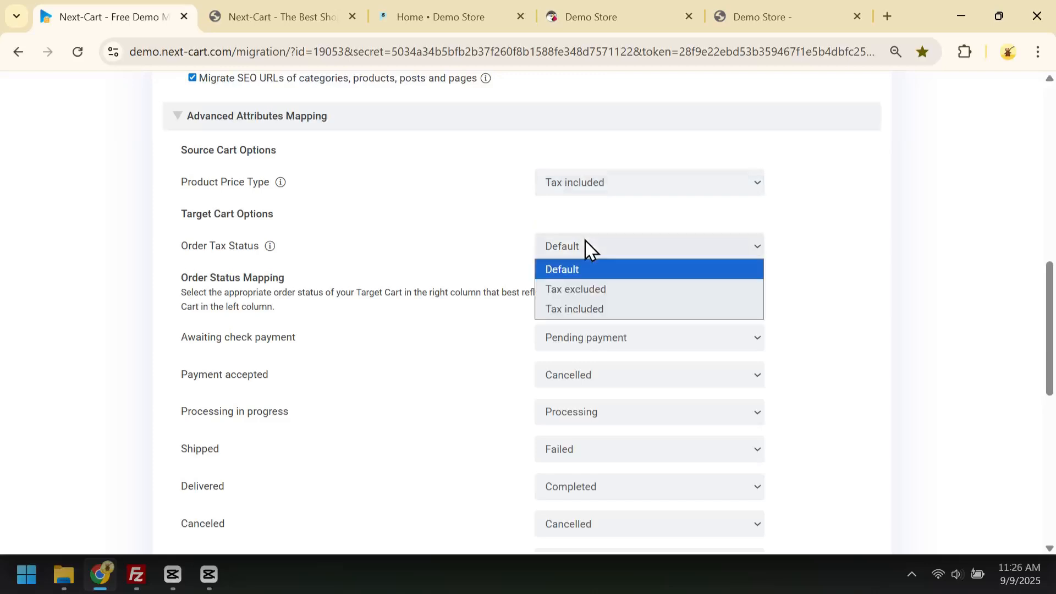
click(586, 305)
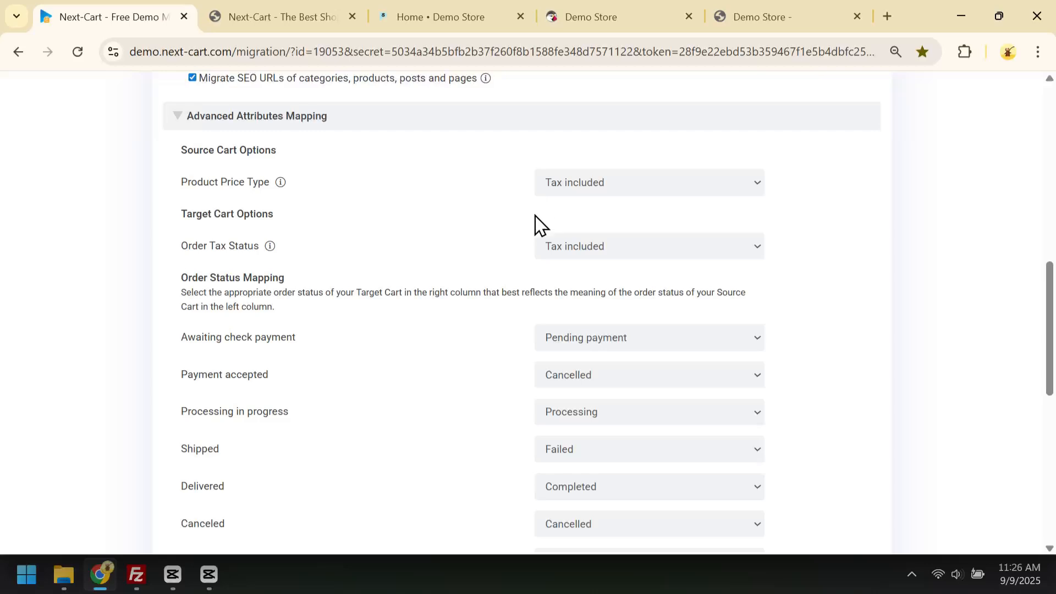
Map the order statuses Payment accepted to Processing, Shipped to Completed, and Payment error to Failed.
scroll(535, 225, down, 3)
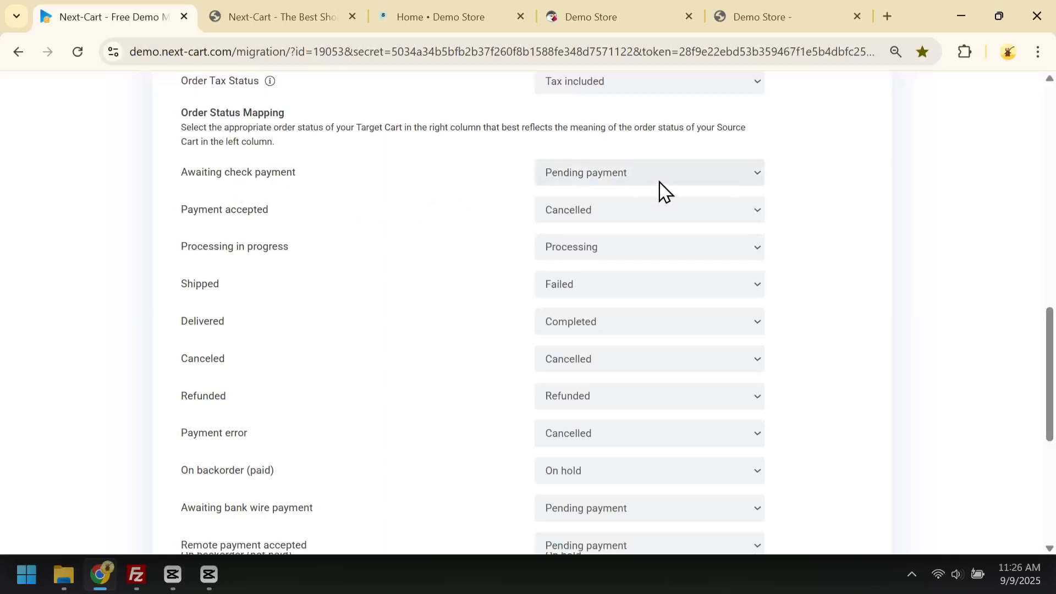
click(603, 209)
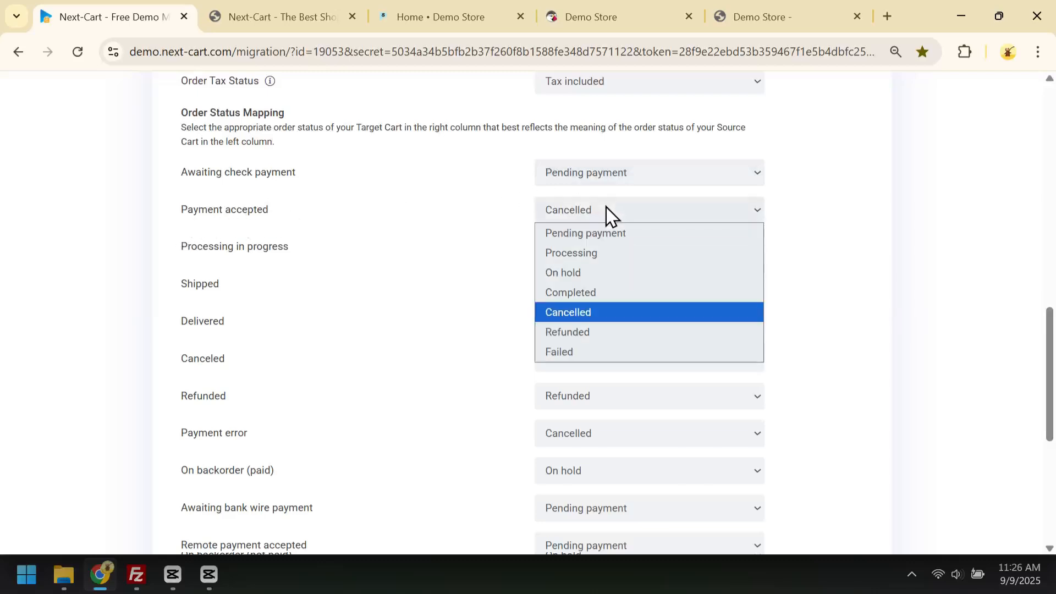
click(597, 253)
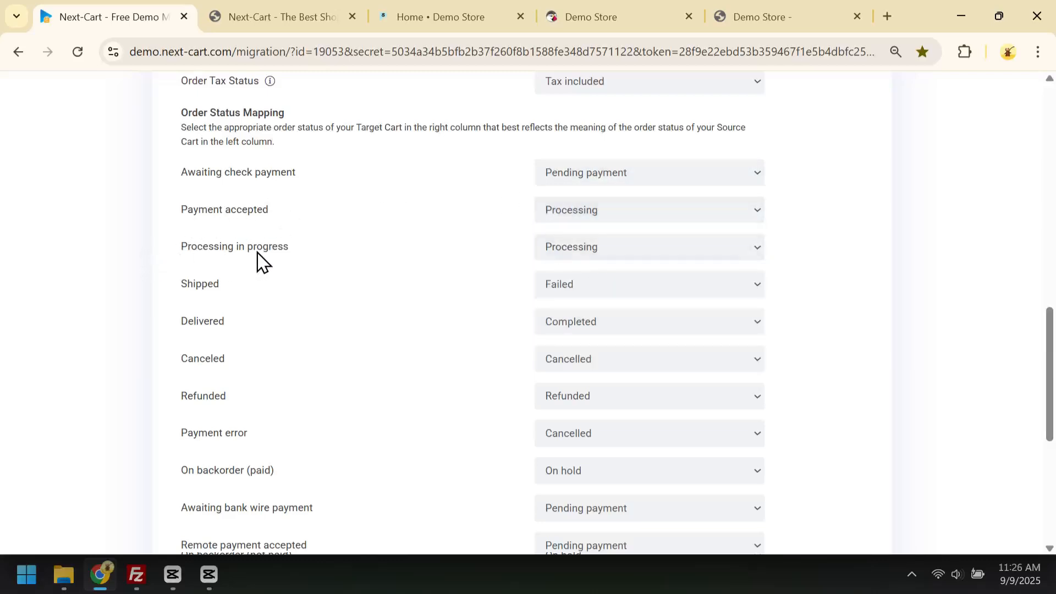
click(567, 294)
click(621, 368)
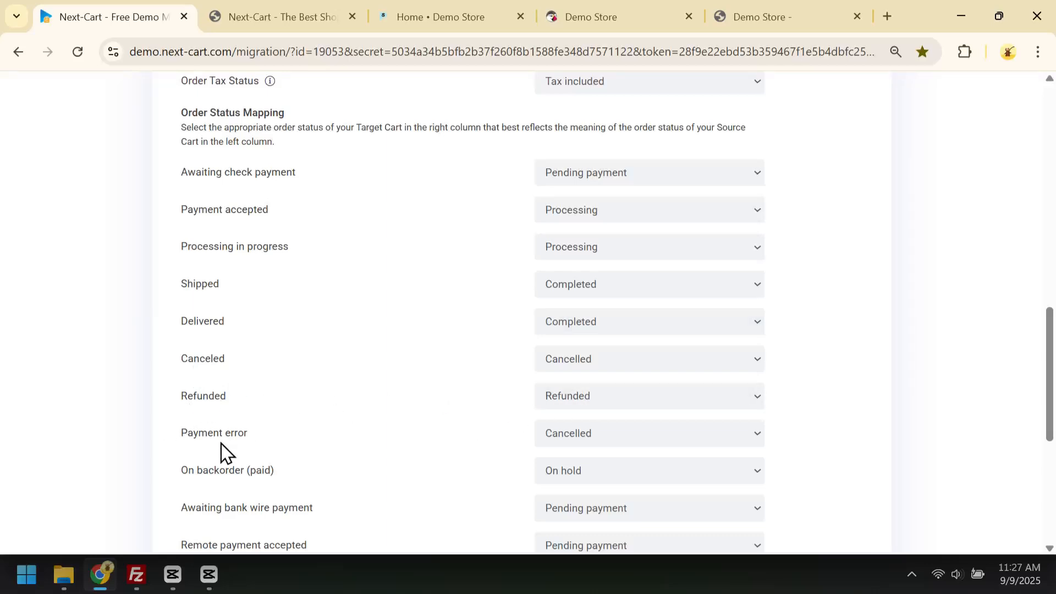
click(589, 438)
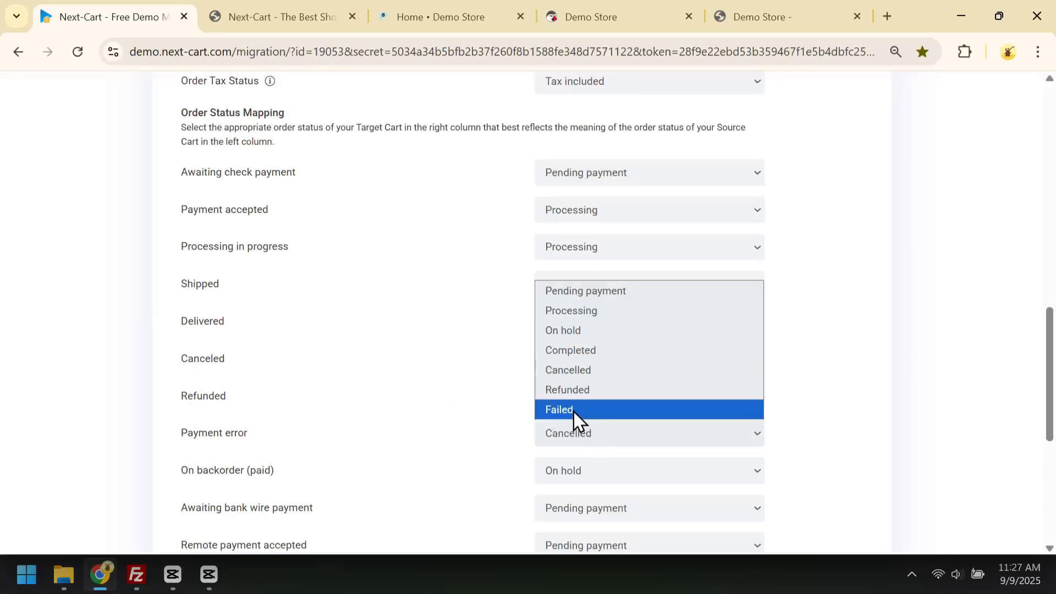
click(574, 413)
Map On backorder (paid), Remote payment accepted, and Awaiting Cash On Delivery validation to Processing.
scroll(586, 423, down, 3)
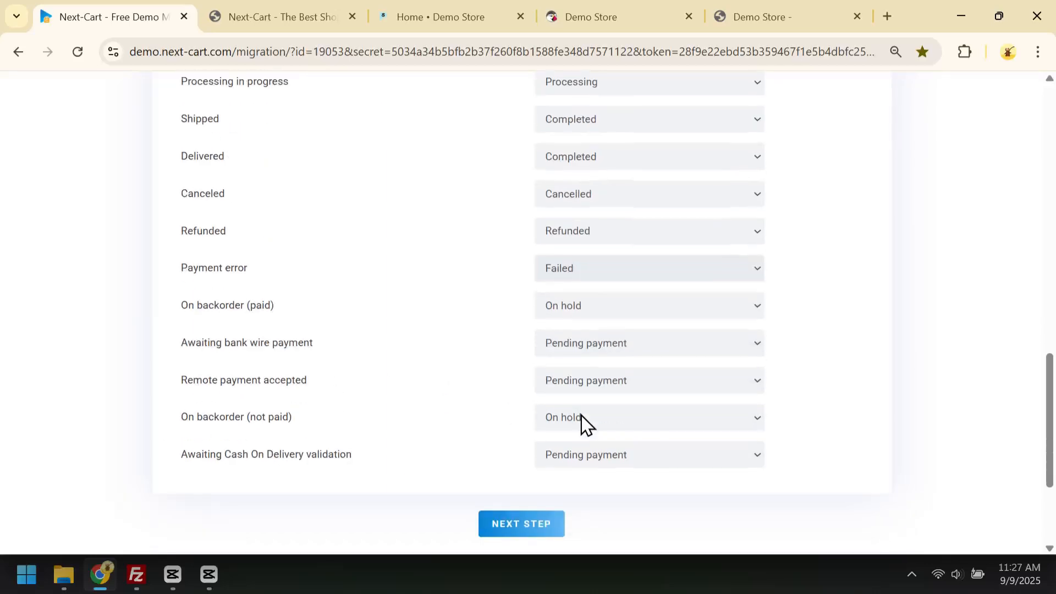
click(569, 307)
click(593, 349)
click(596, 381)
click(599, 426)
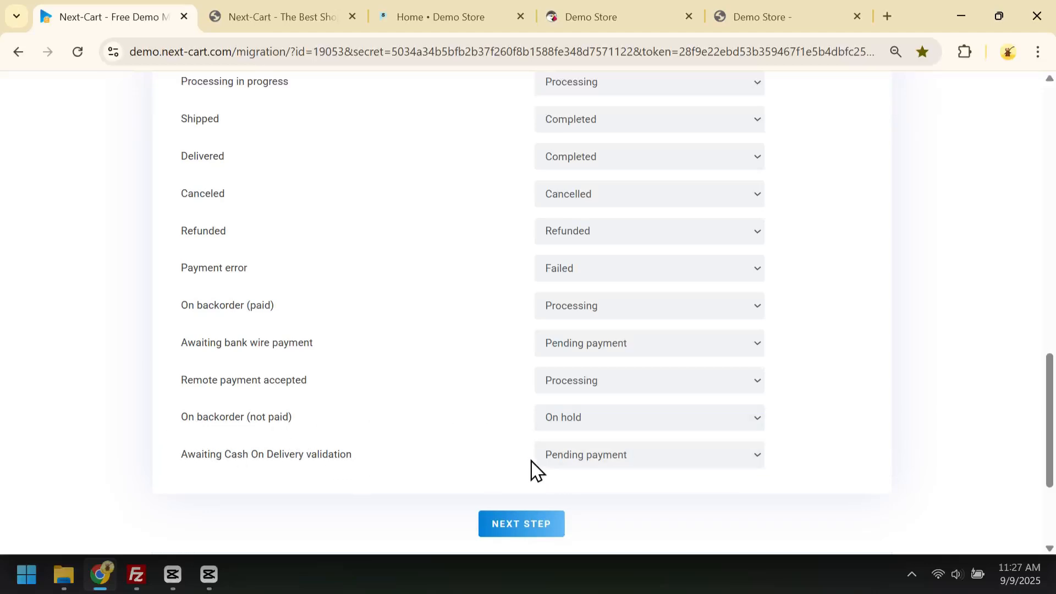
click(583, 456)
click(598, 331)
Proceed to the Migration stage, start the PrestaShop to WooCommerce migration, and review its completion summary.
click(527, 527)
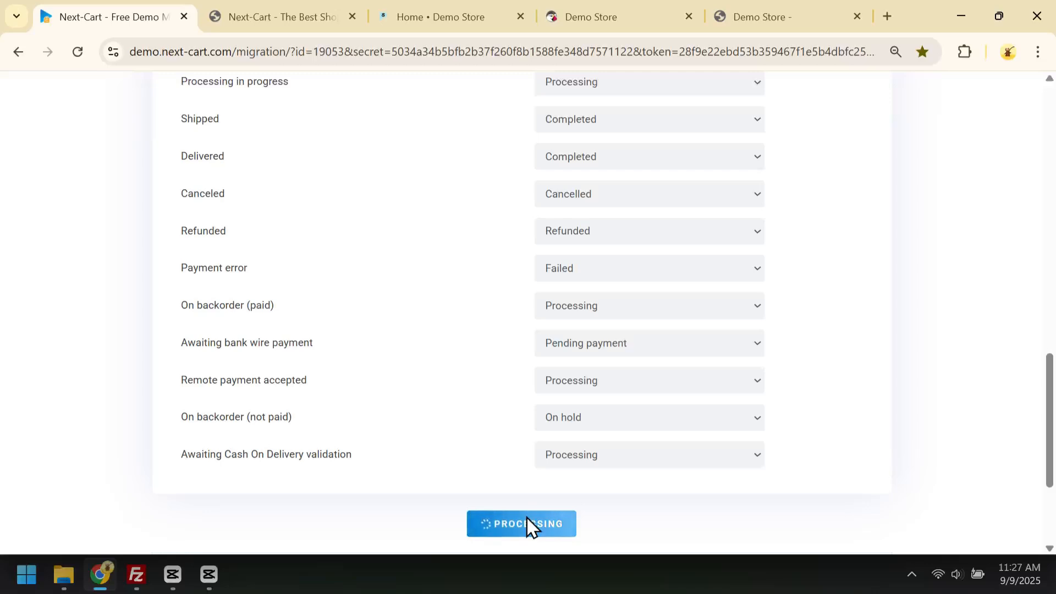
scroll(592, 443, up, 3)
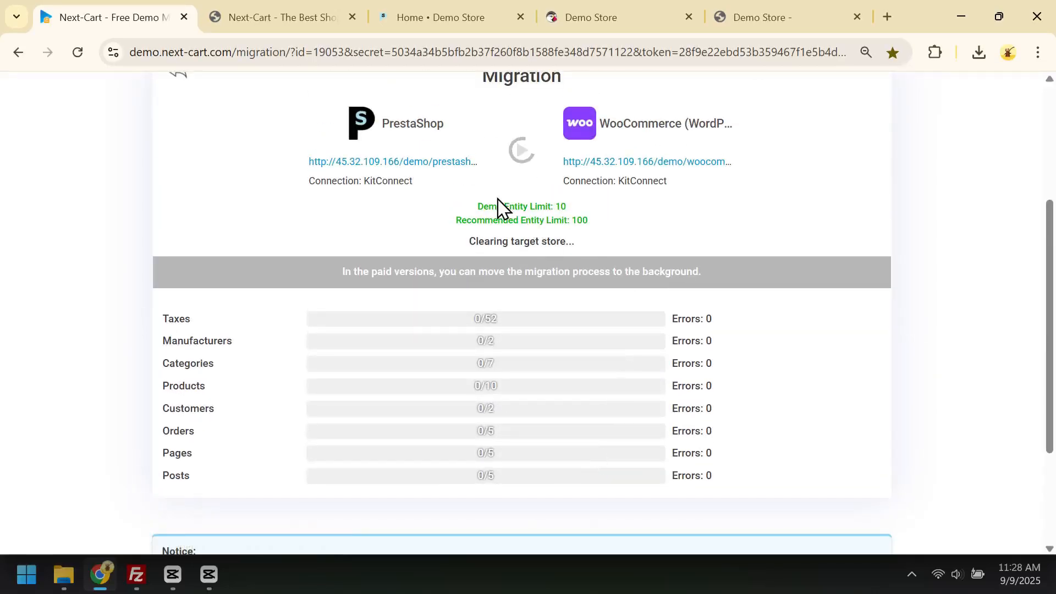
click(533, 156)
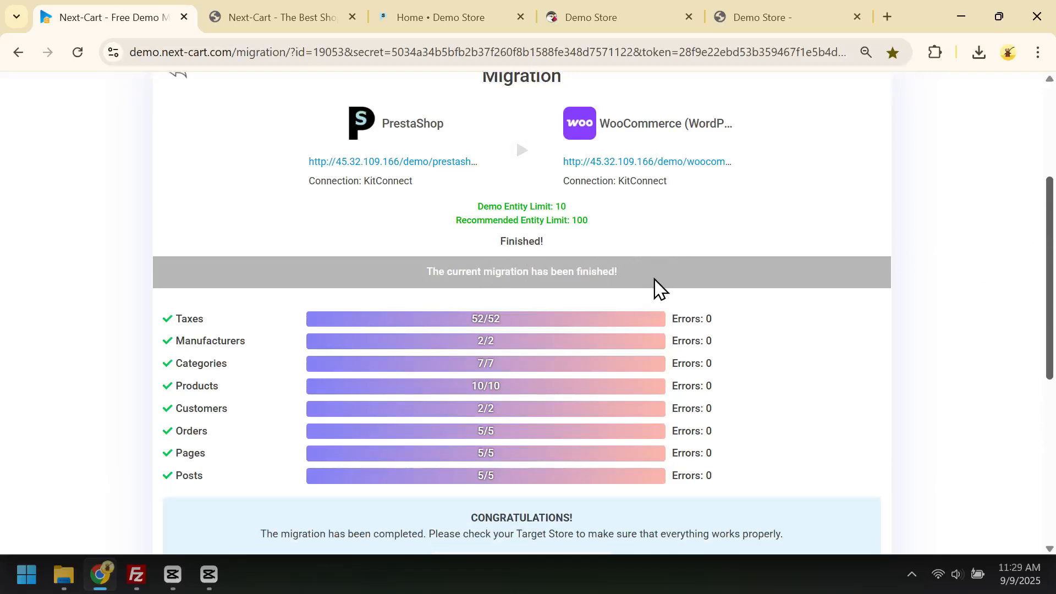
scroll(658, 288, down, 3)
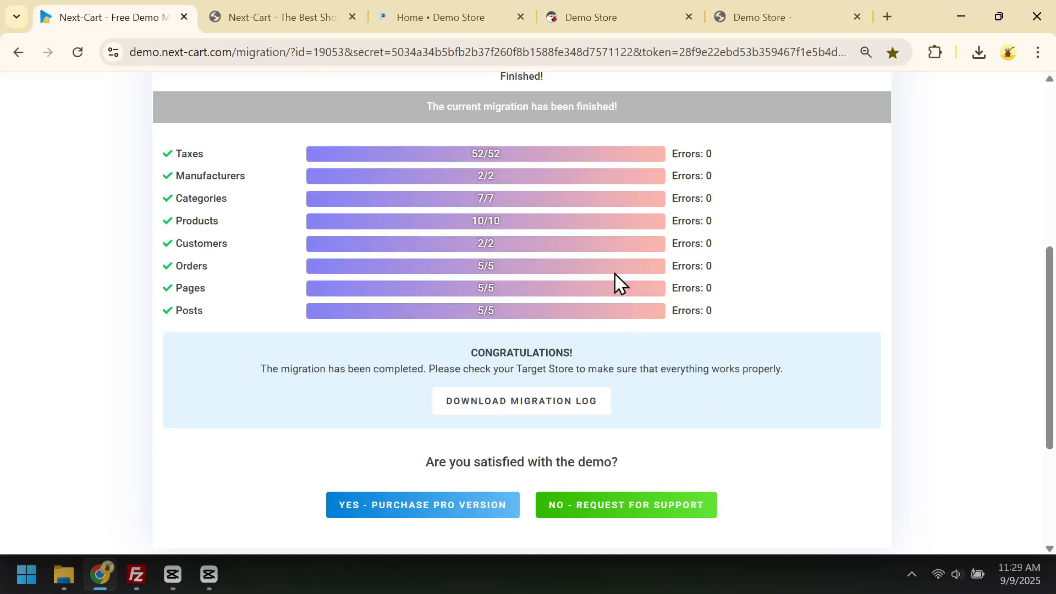
Go to the WooCommerce site's WordPress dashboard and review the list of all migrated products.
click(762, 17)
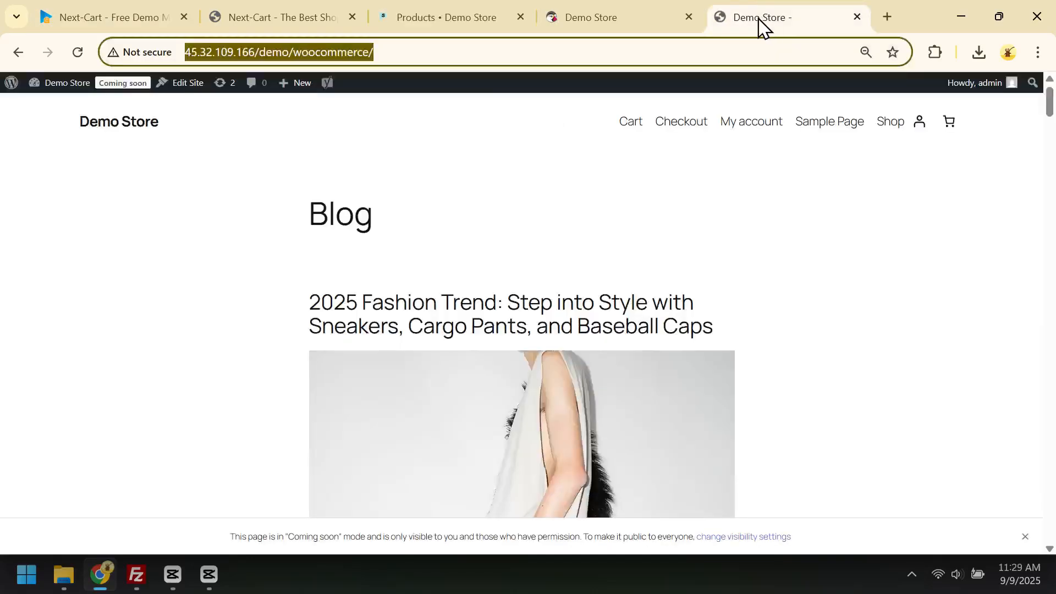
click(7, 58)
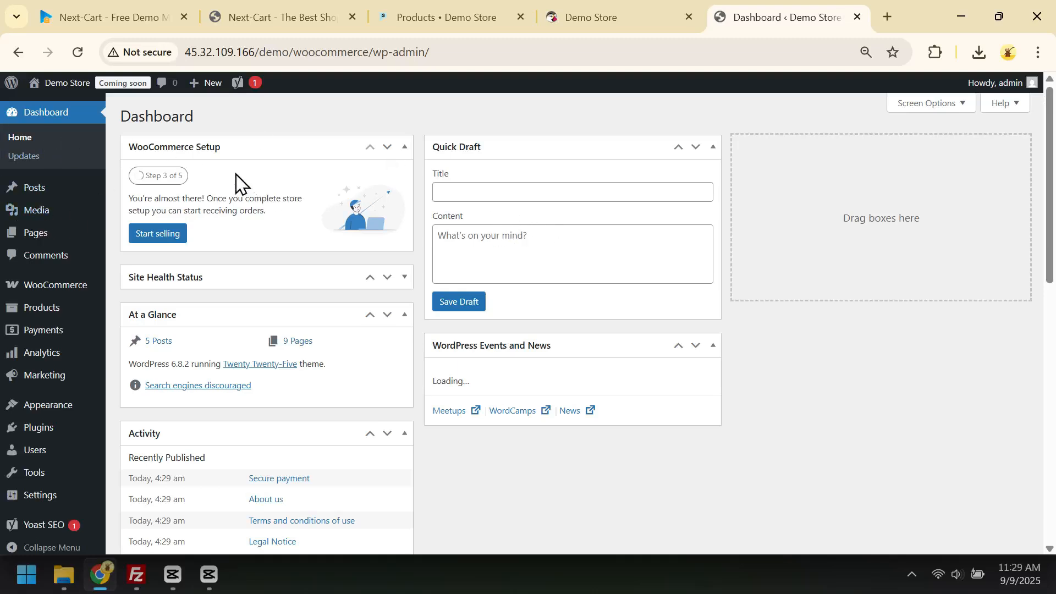
mouse_move(56, 318)
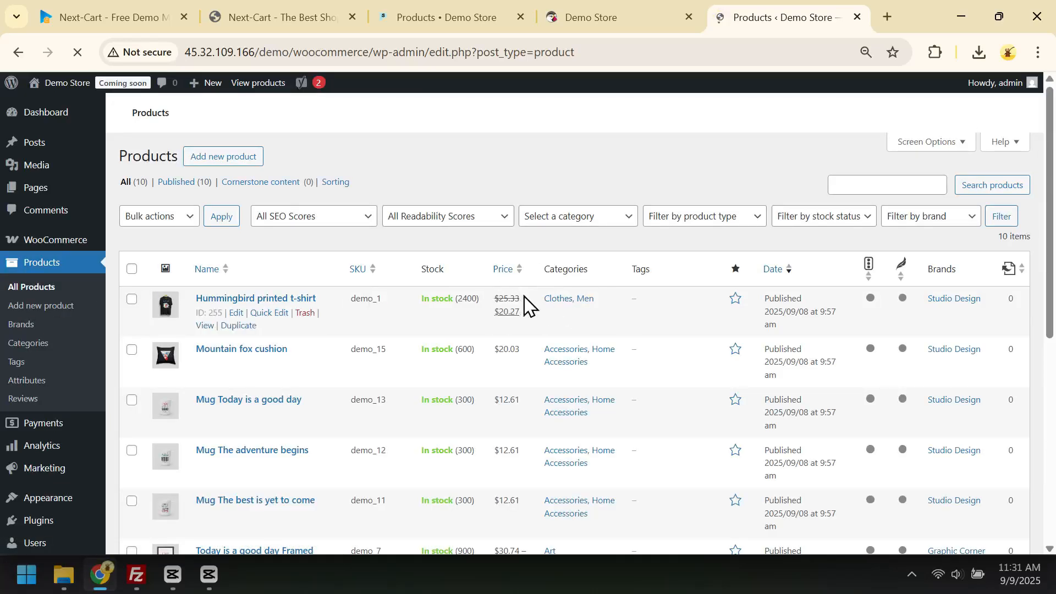
scroll(550, 316, down, 3)
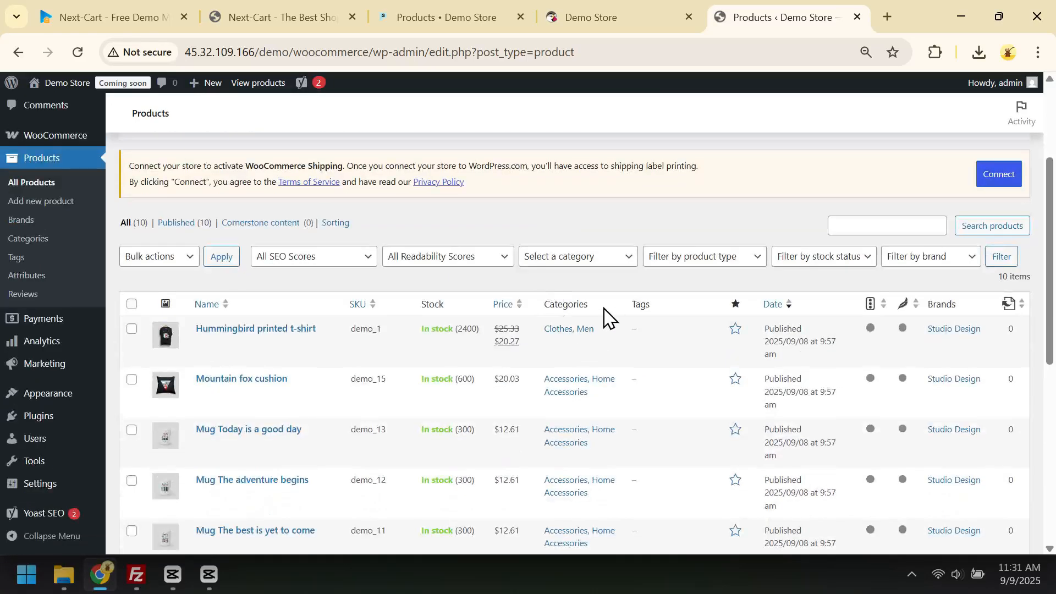
Examine the Hummingbird printed t-shirt's product data and the migrated product categories.
click(222, 333)
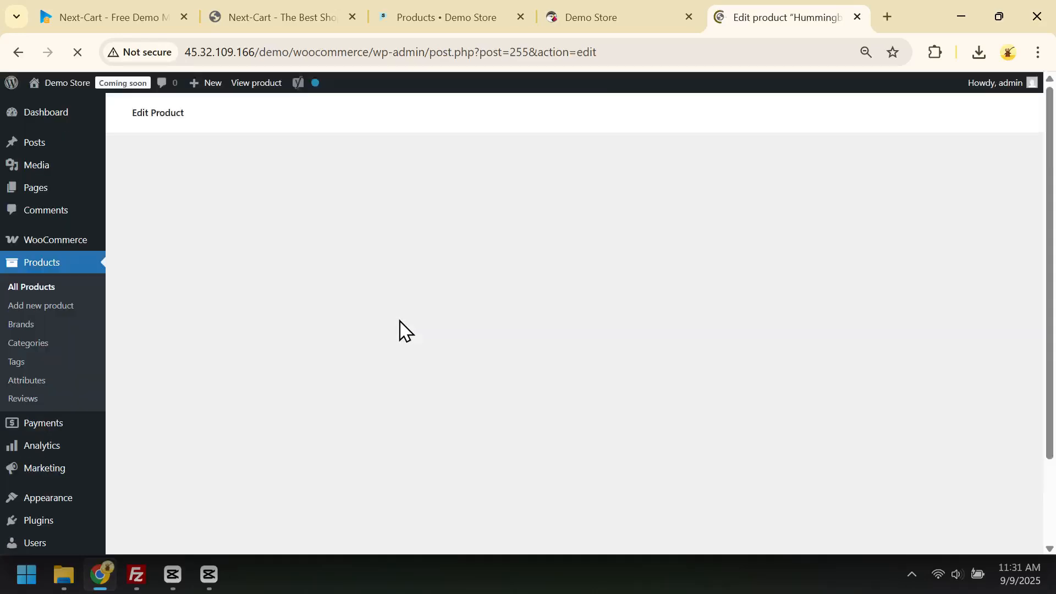
scroll(409, 325, down, 10)
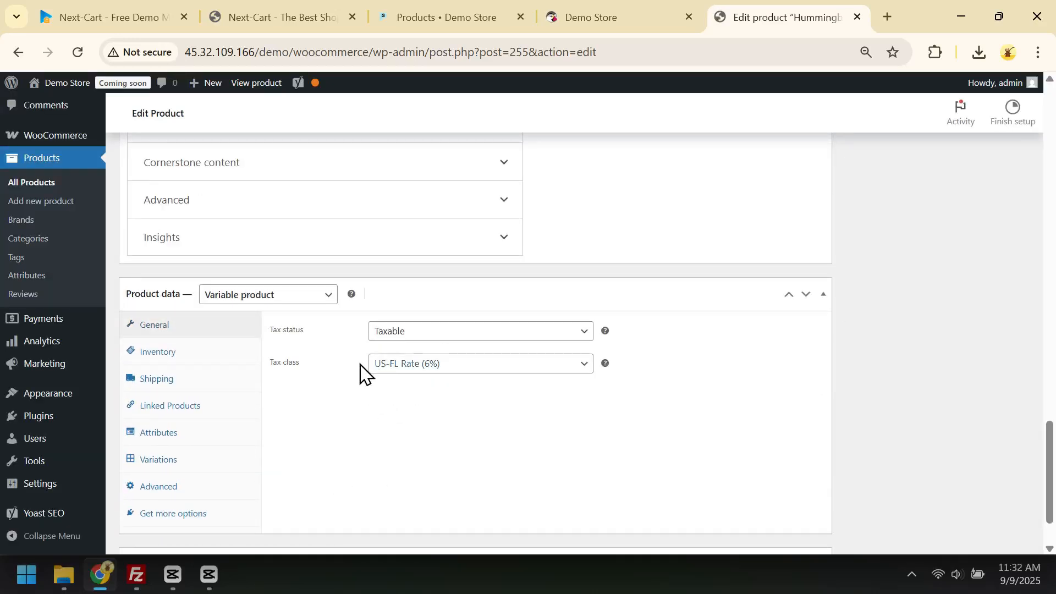
click(30, 246)
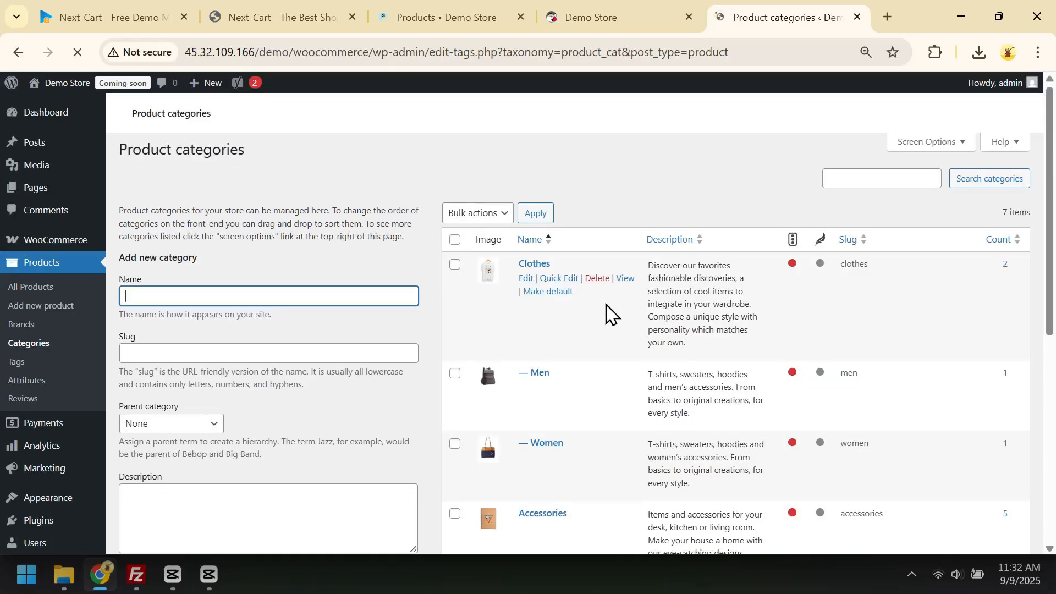
scroll(622, 291, down, 3)
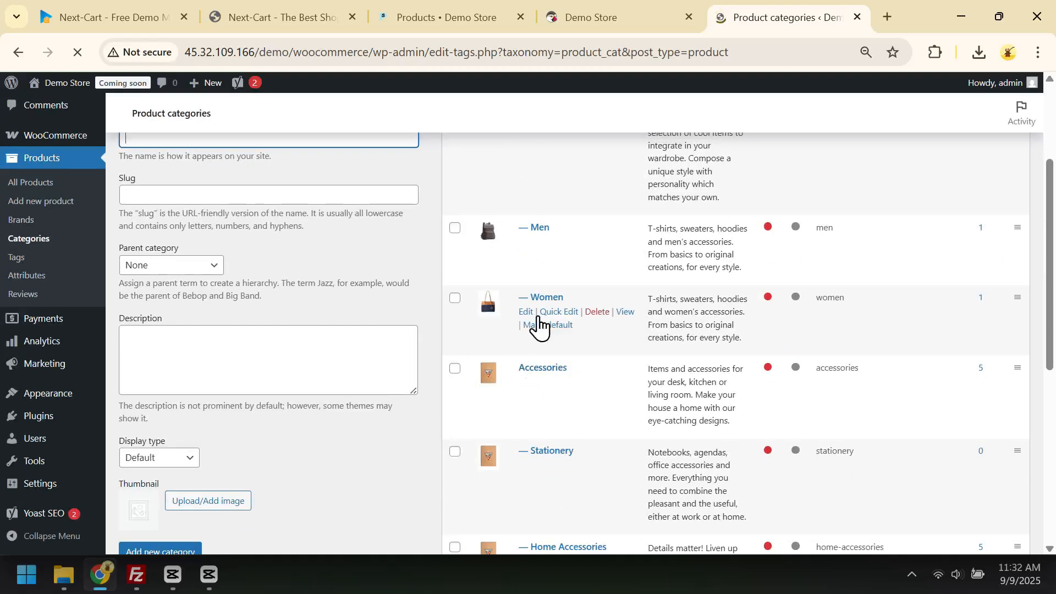
Review the rest of the product categories list, down to the Accessories subcategories and Art.
scroll(565, 410, down, 5)
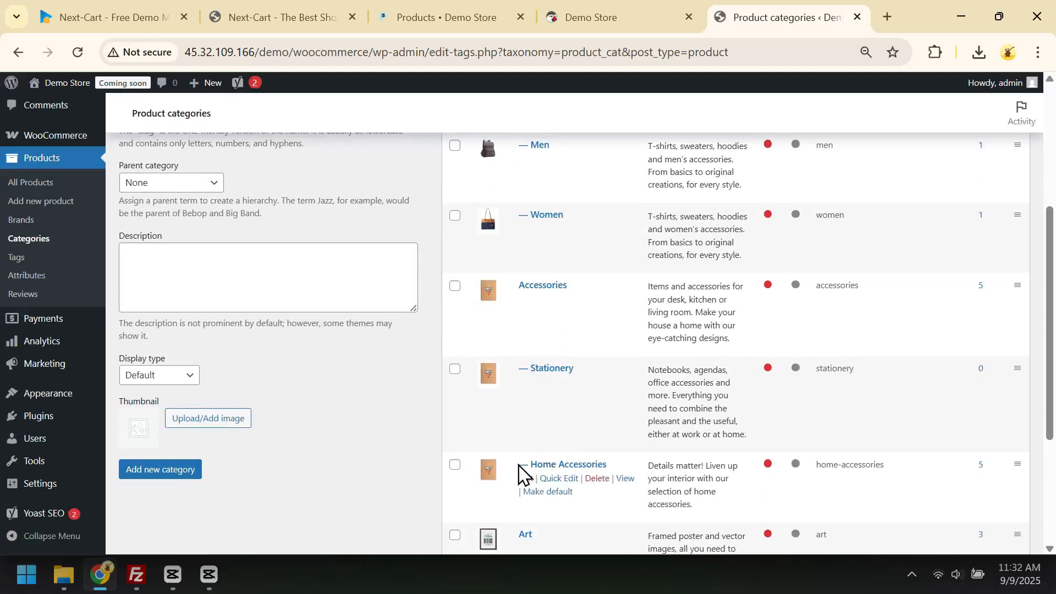
scroll(524, 380, up, 10)
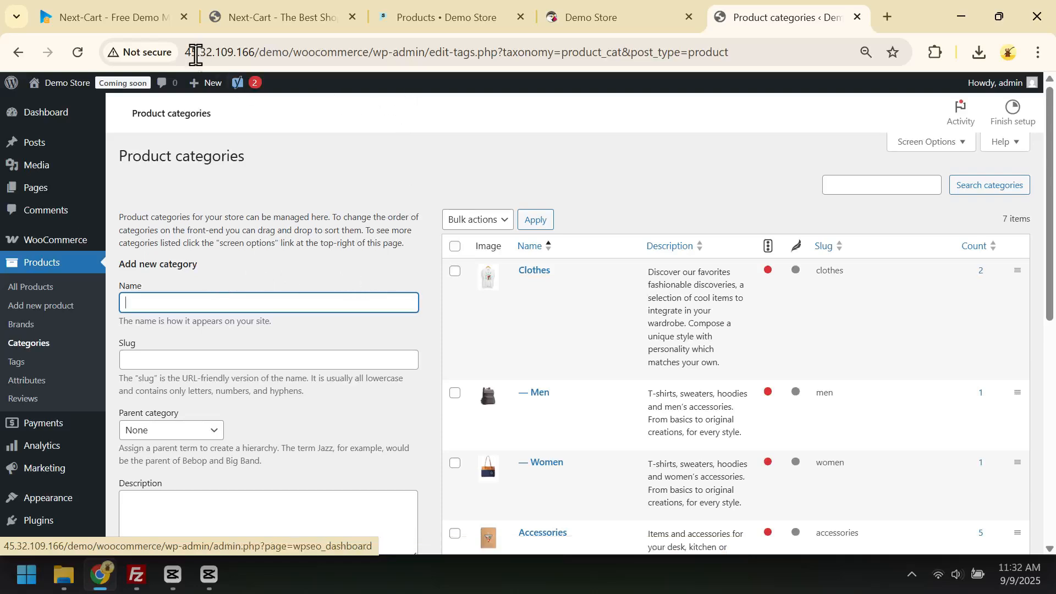
View the PrestaShop to WooCommerce Pro version purchase page from the finished Next-Cart migration, and return to the migration summary.
click(133, 15)
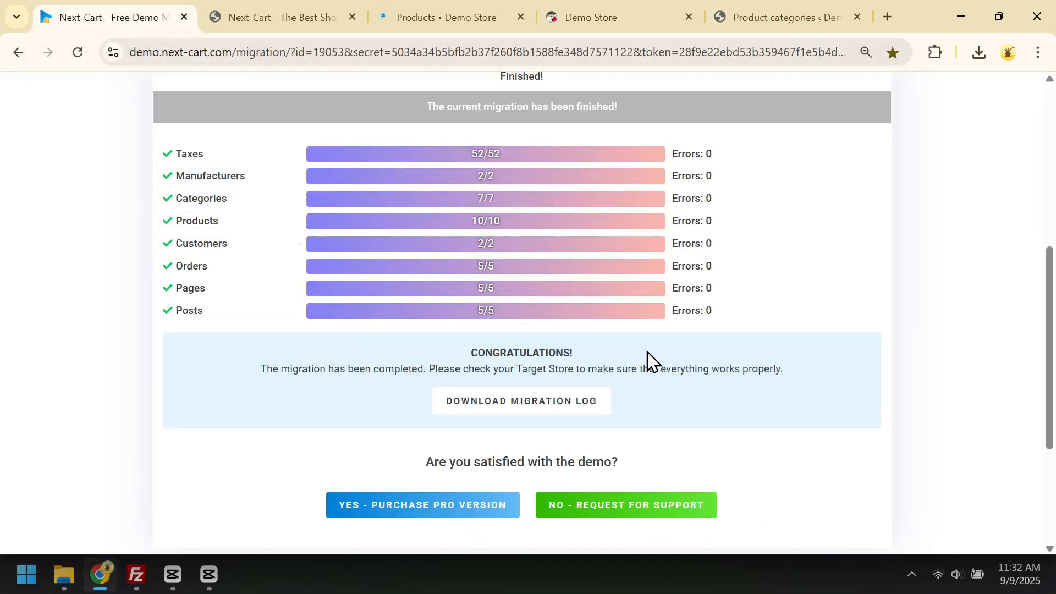
click(450, 510)
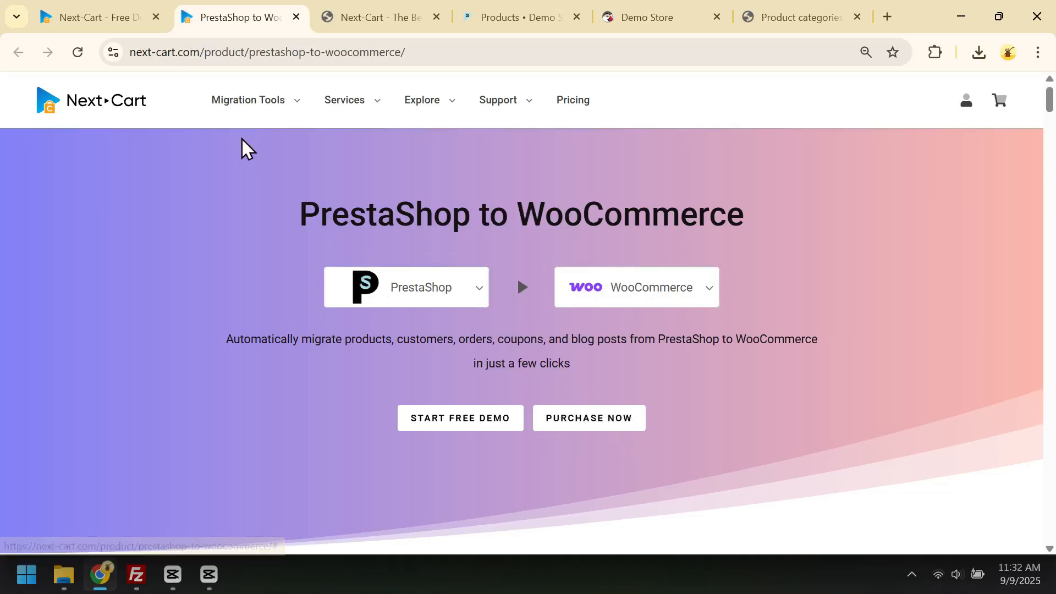
click(117, 22)
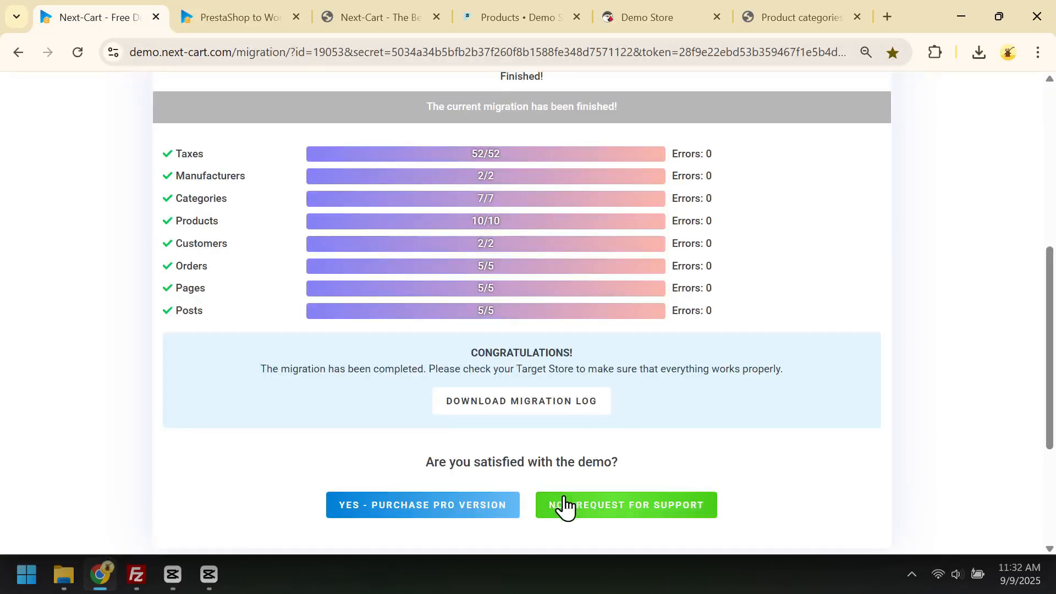
Request support from the migration summary, try to submit a ticket with the subject "Prestashop to WooCommerce", and return to the summary.
click(600, 509)
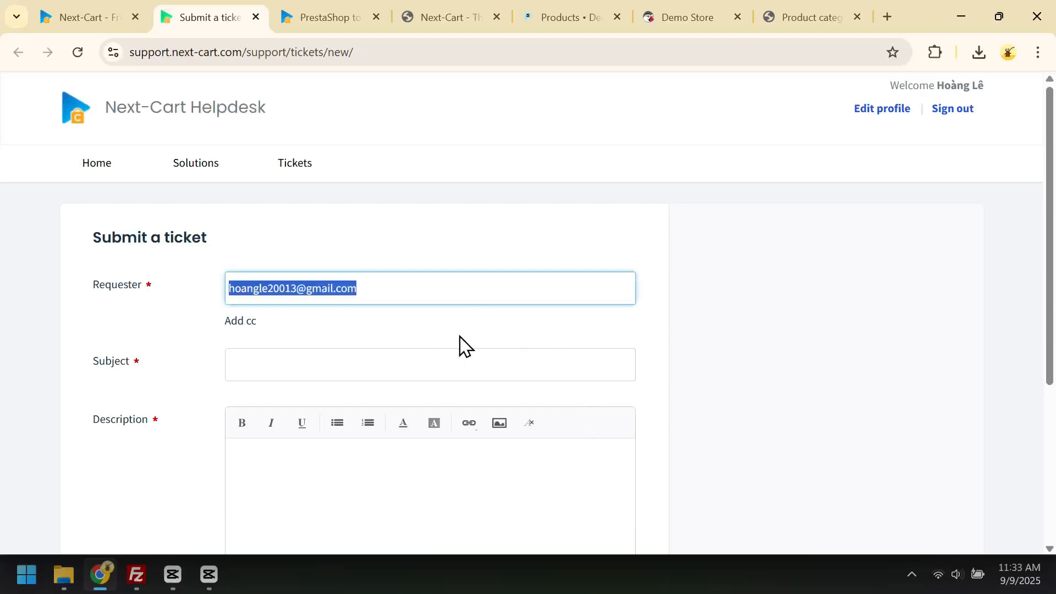
scroll(460, 347, down, 3)
click(295, 209)
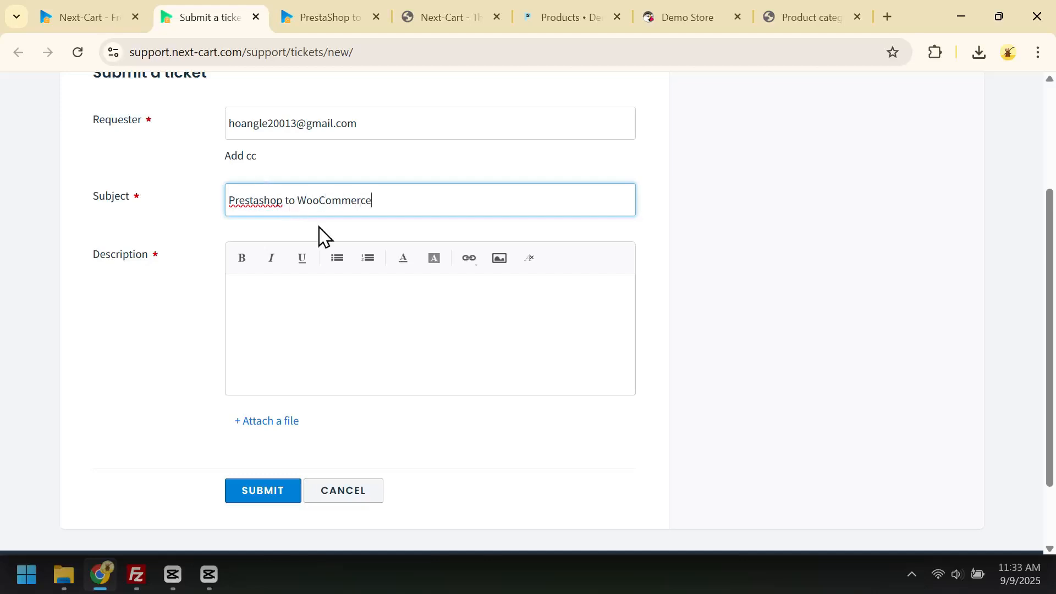
click(333, 310)
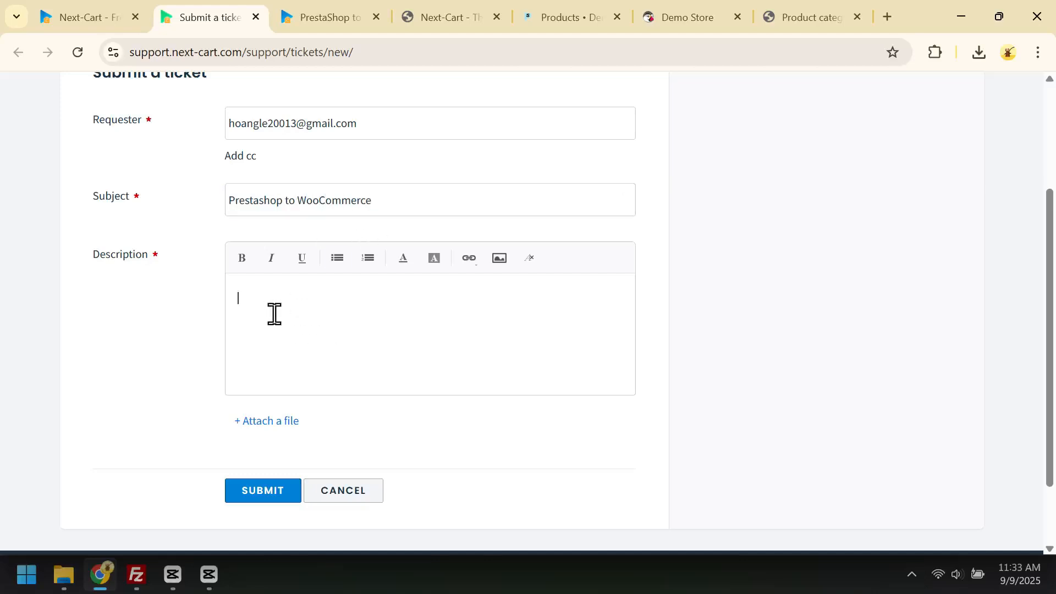
click(264, 492)
click(107, 18)
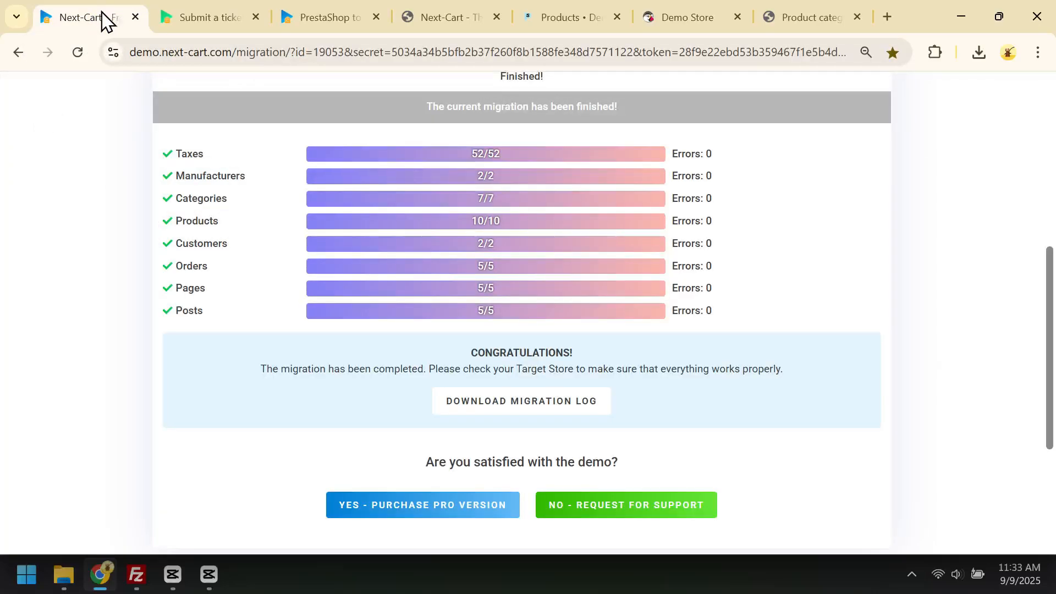